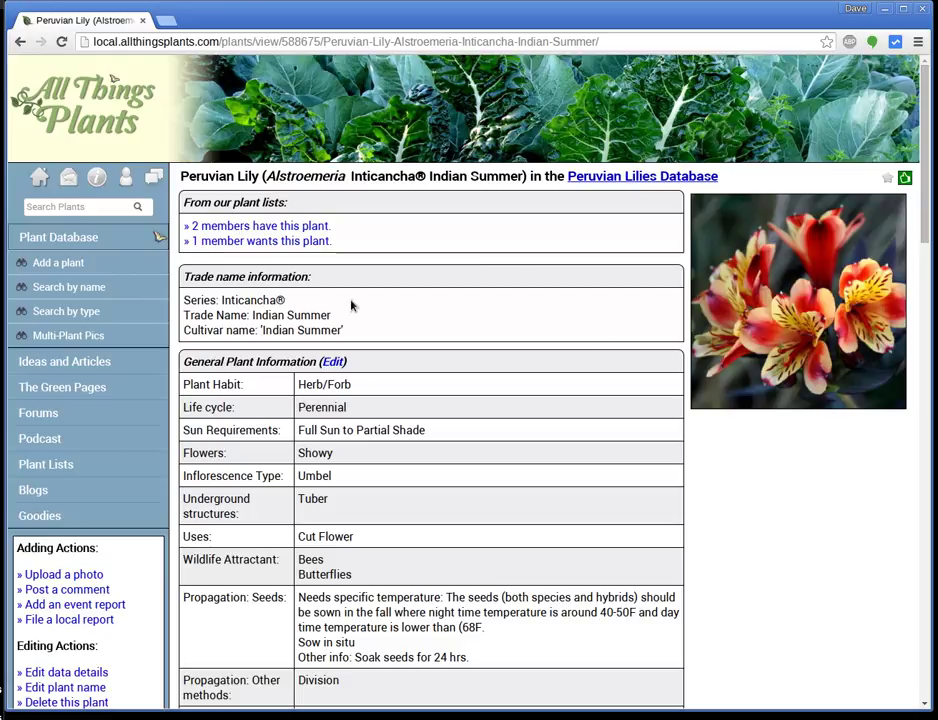
scroll(350, 310, down, 4)
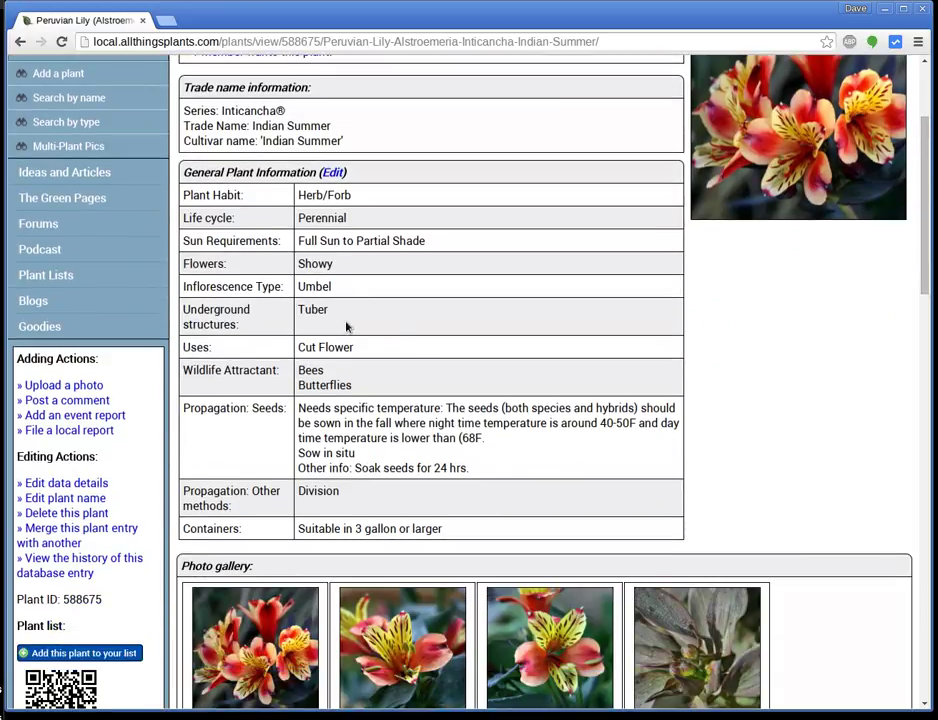
scroll(425, 335, down, 2)
scroll(377, 531, down, 7)
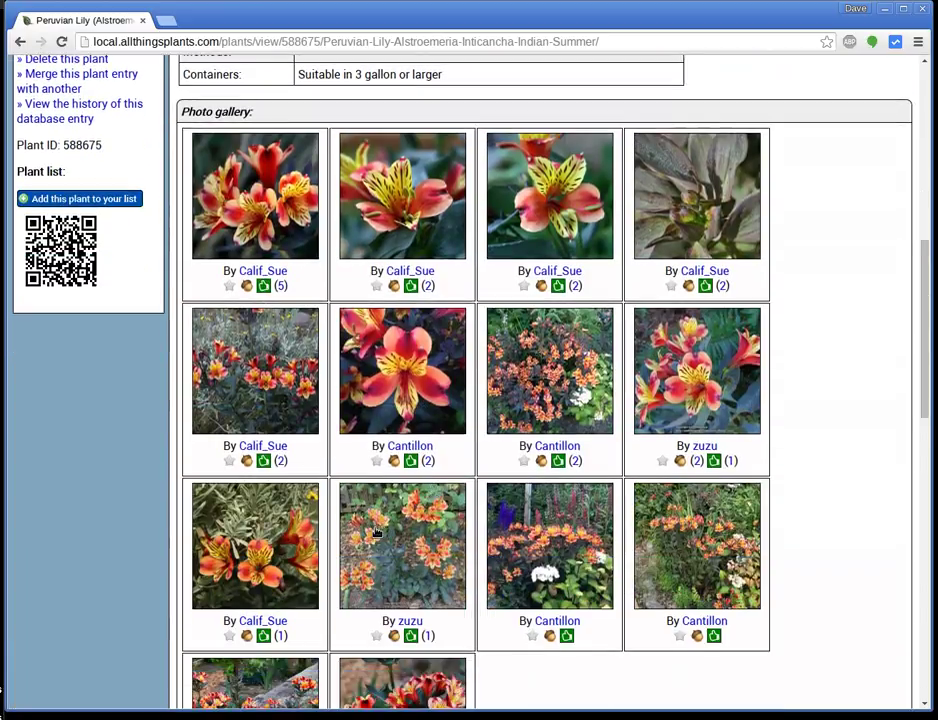
scroll(377, 531, down, 5)
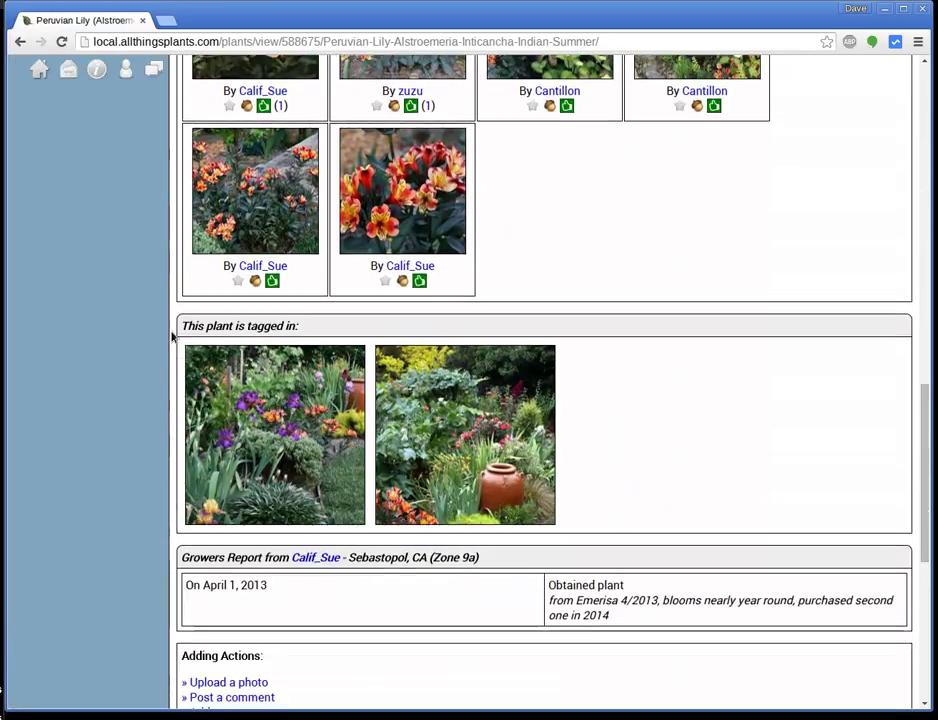
drag(176, 331, 335, 333)
click(335, 337)
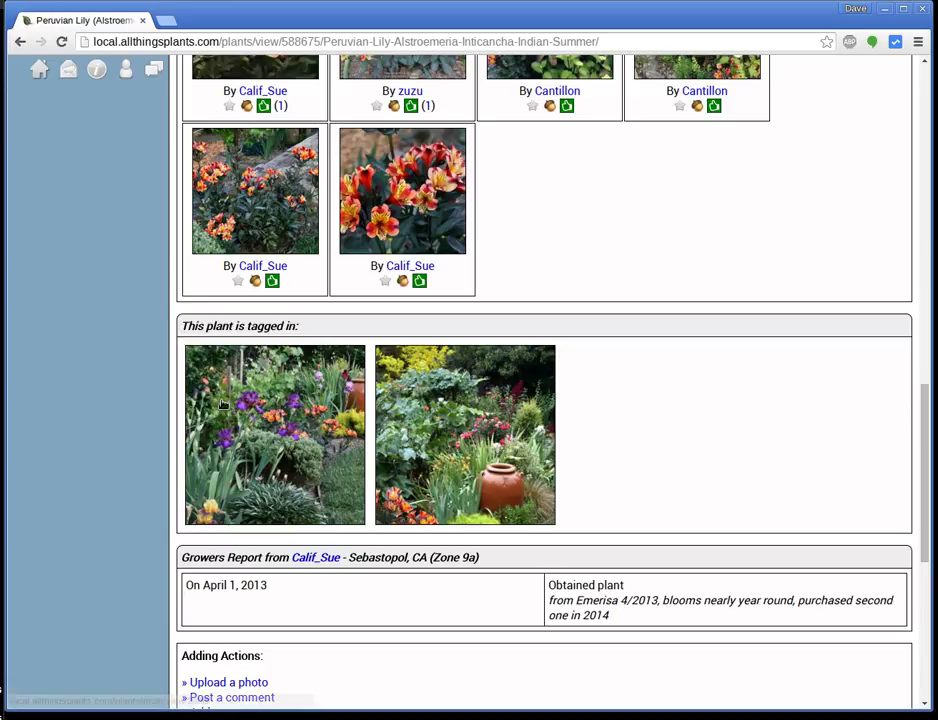
click(311, 455)
scroll(412, 412, down, 4)
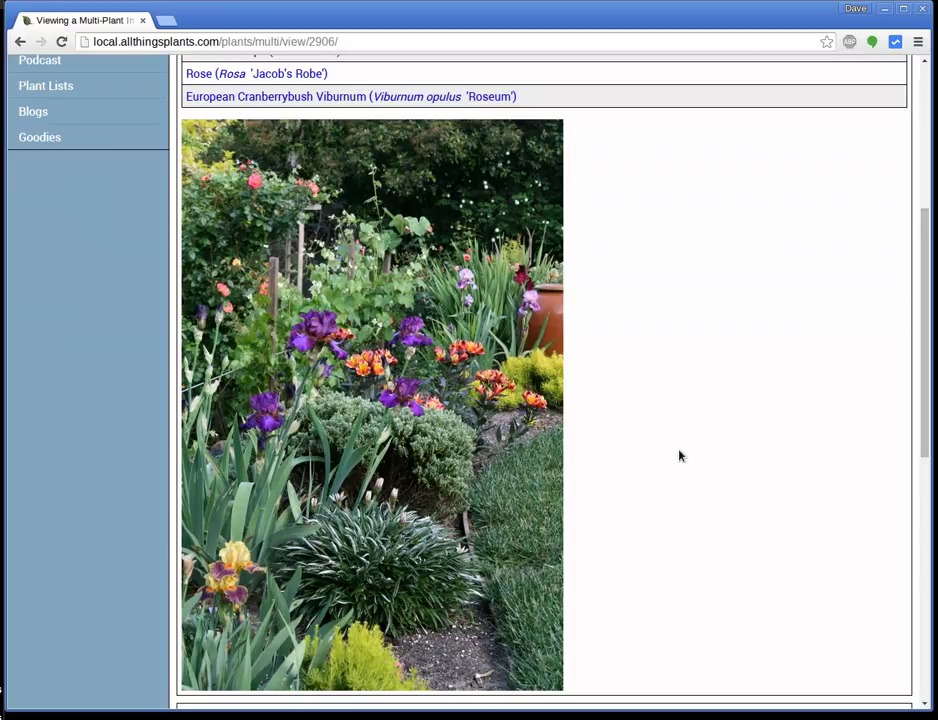
mouse_move(374, 367)
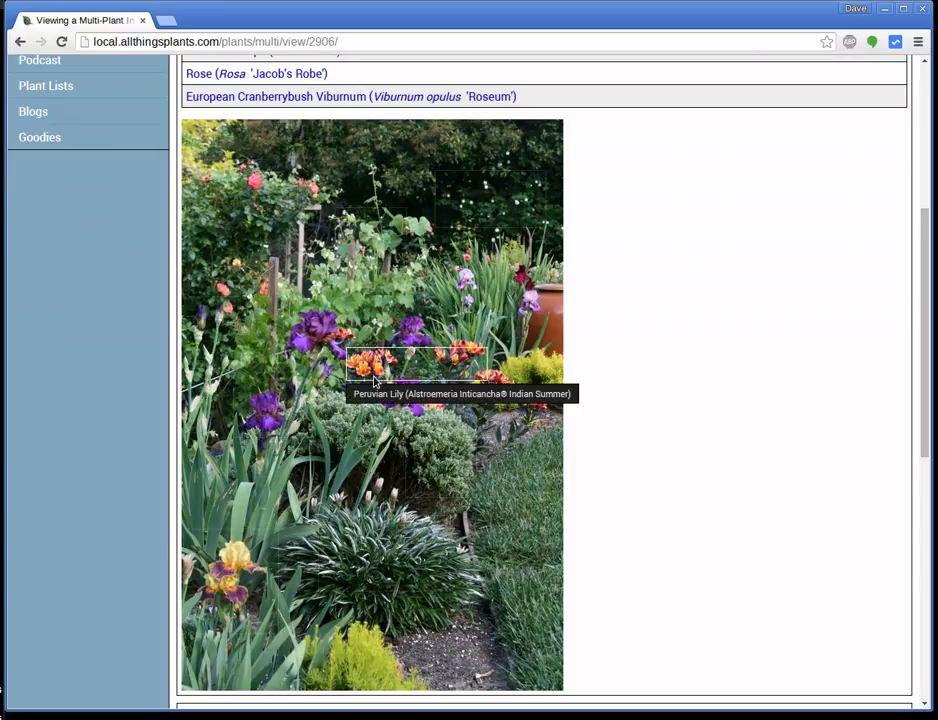
mouse_move(232, 276)
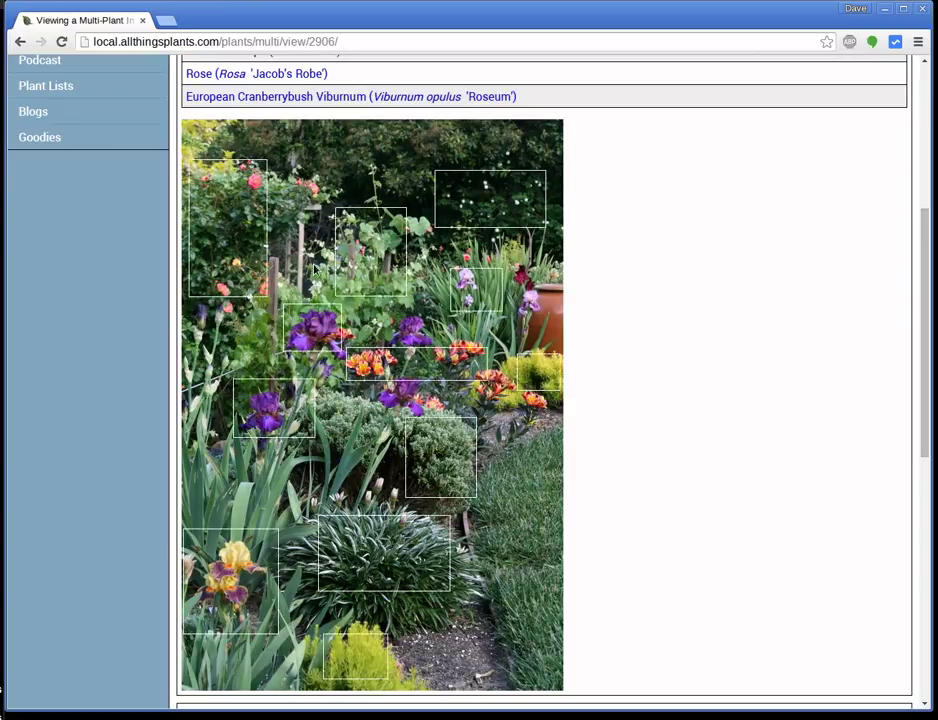
mouse_move(471, 293)
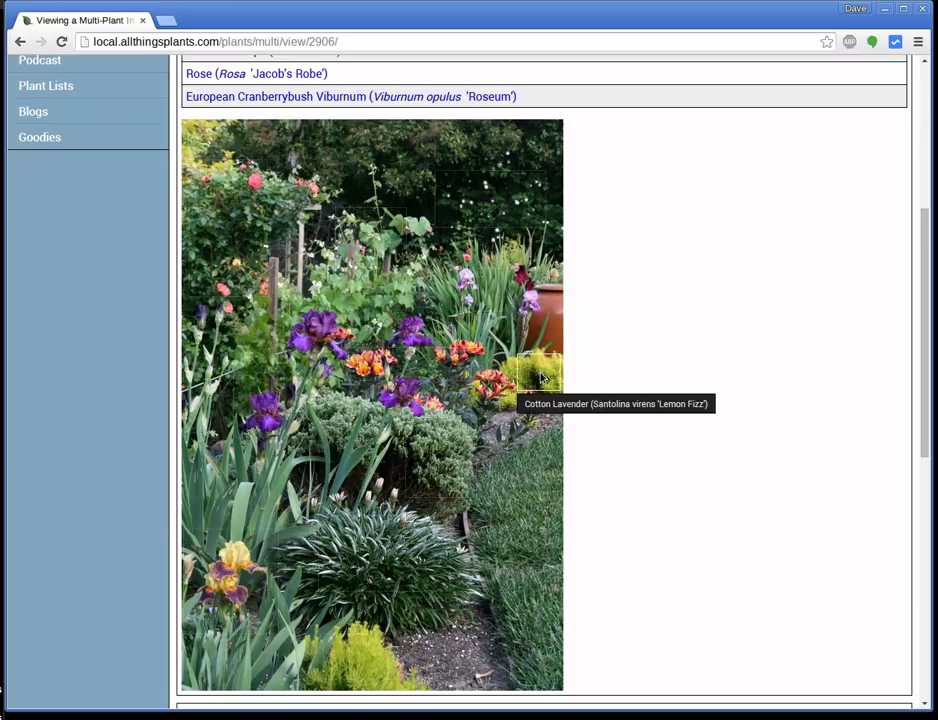
mouse_move(321, 596)
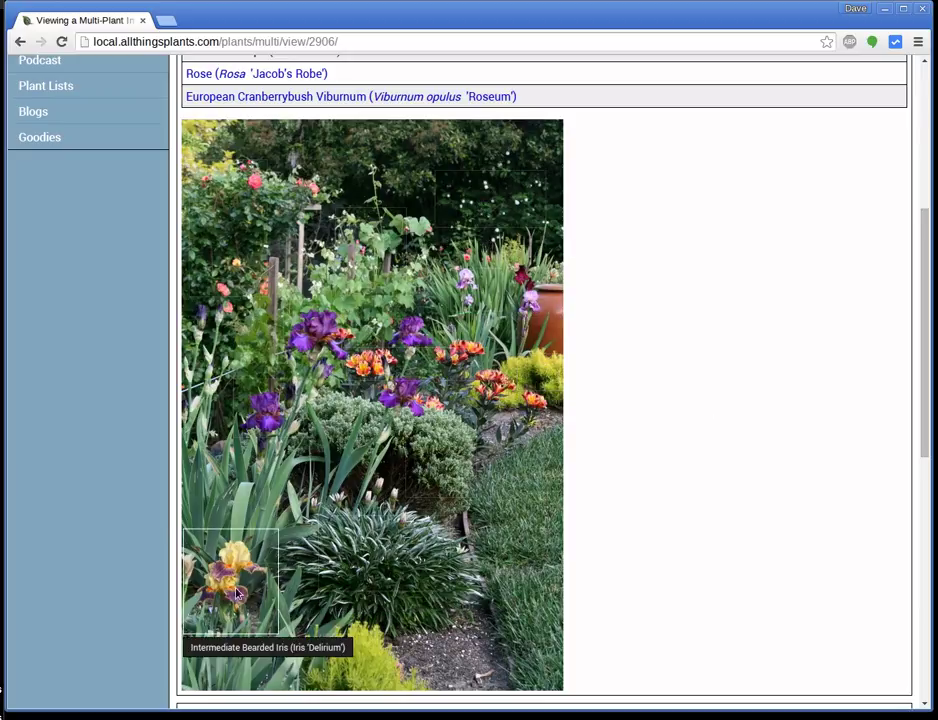
click(253, 538)
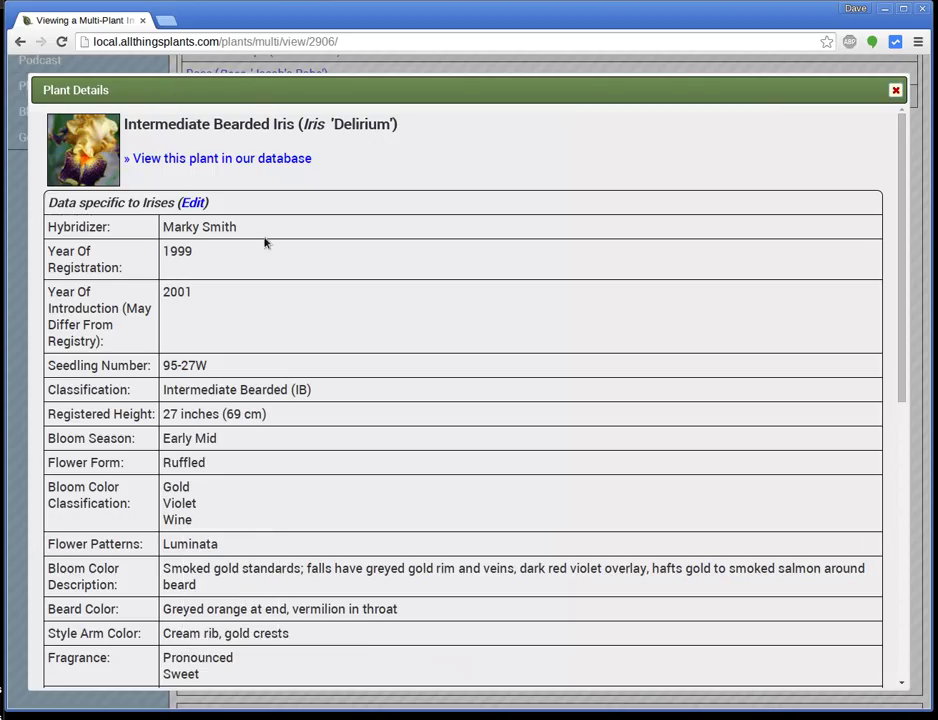
click(896, 90)
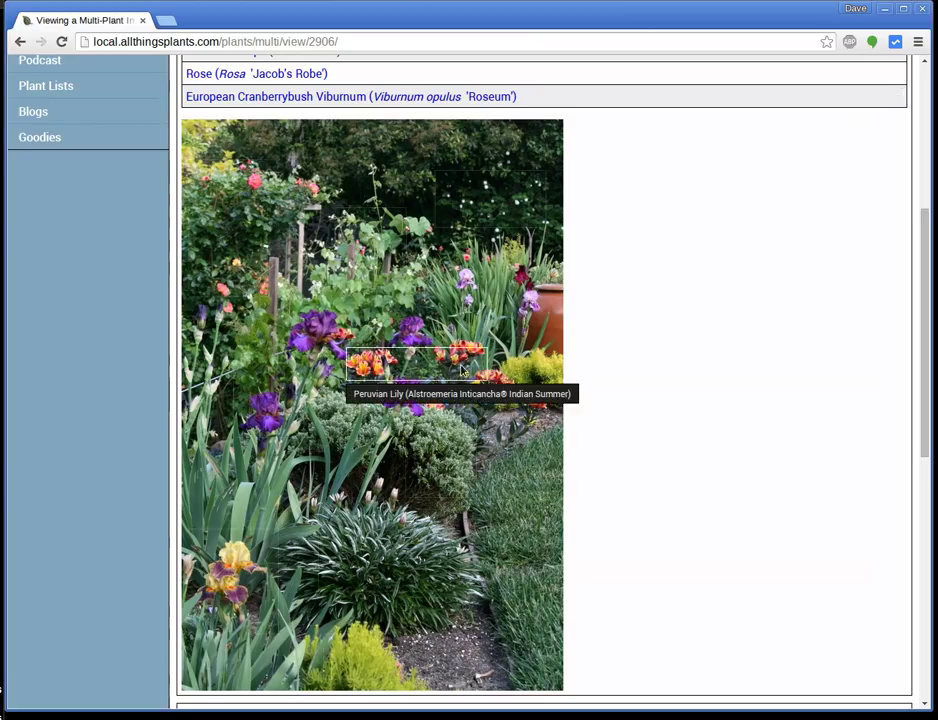
click(362, 372)
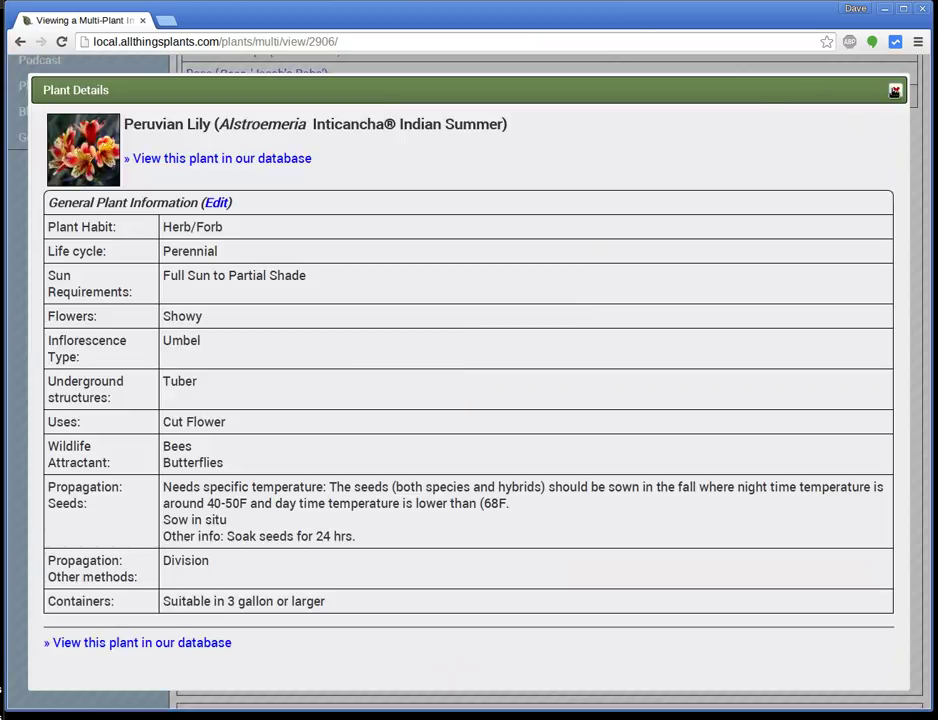
click(895, 90)
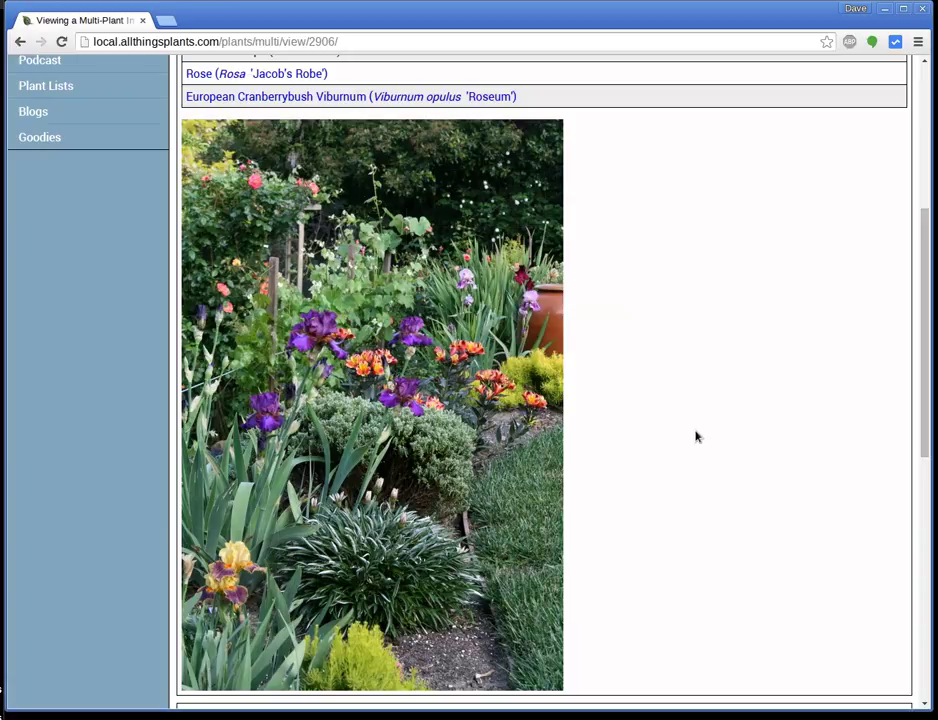
scroll(695, 435, up, 4)
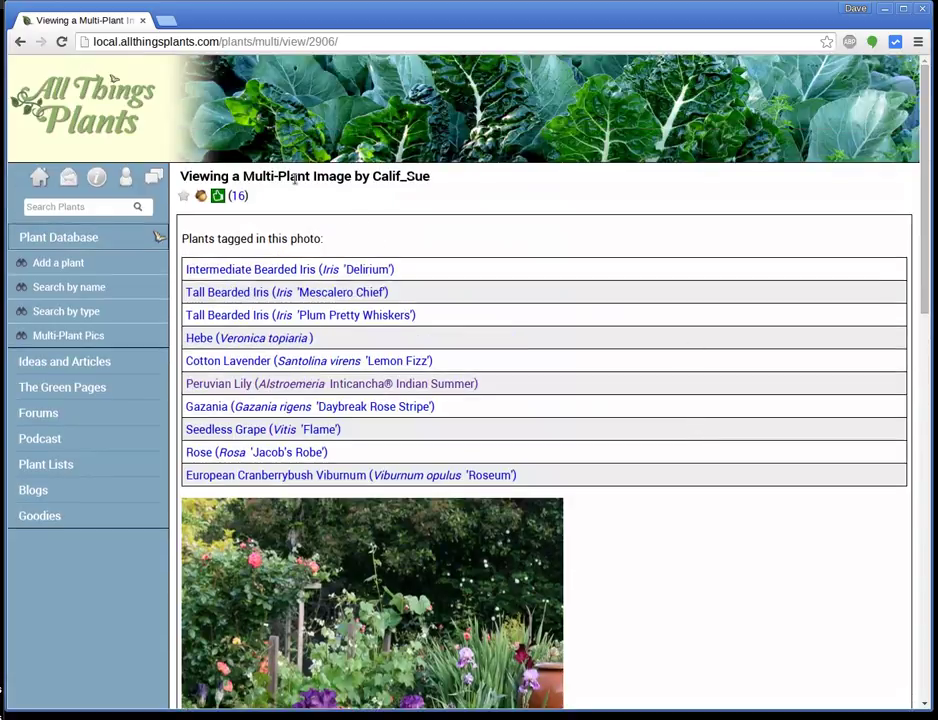
Step: Go from the home page via Plant Database to the Multi-Plant Pics section
click(60, 95)
drag(392, 176, 181, 178)
click(398, 180)
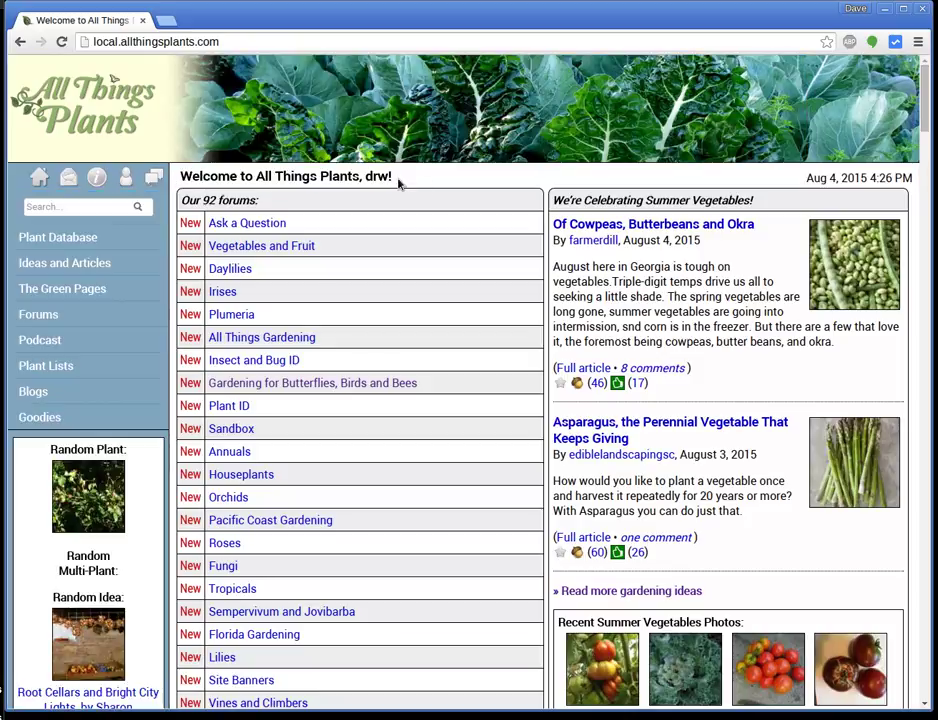
click(55, 238)
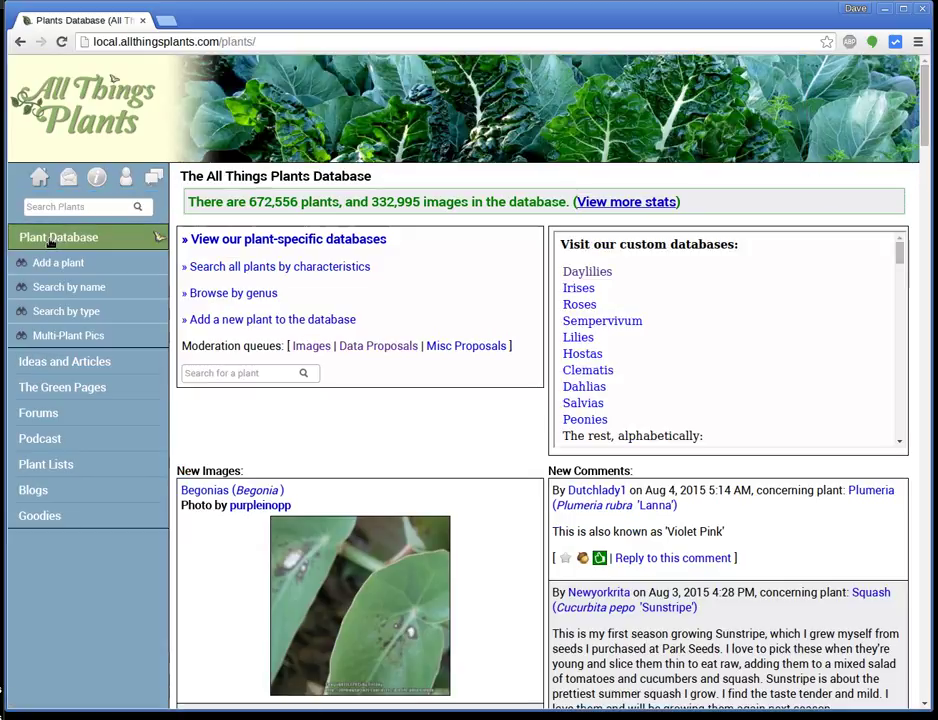
click(55, 341)
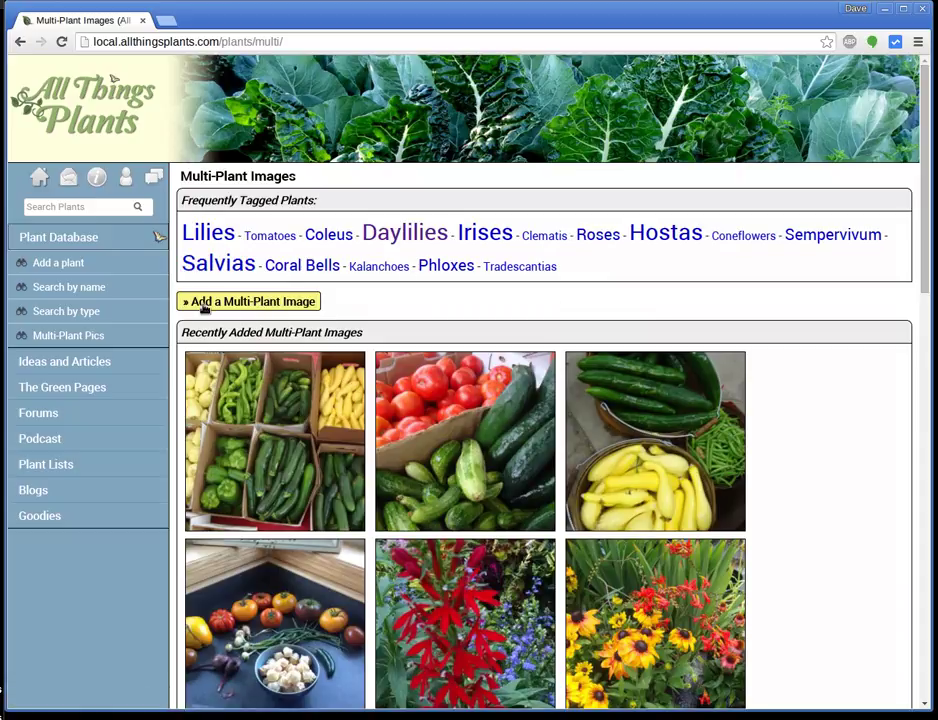
Step: Add a new multi-plant image by uploading the file img_8087_1000.jpg
click(262, 305)
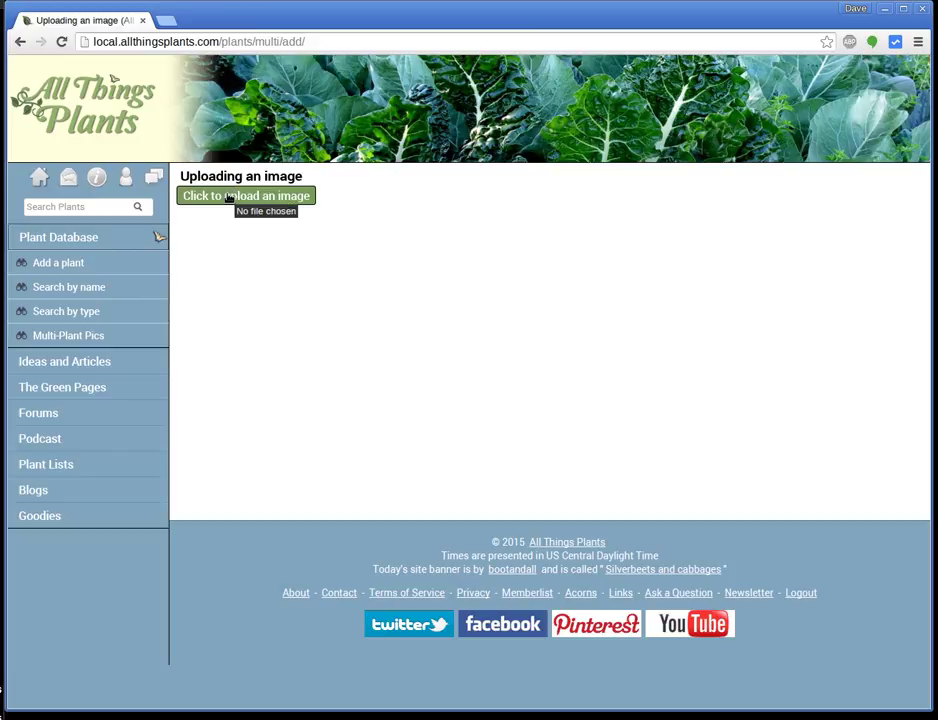
click(228, 197)
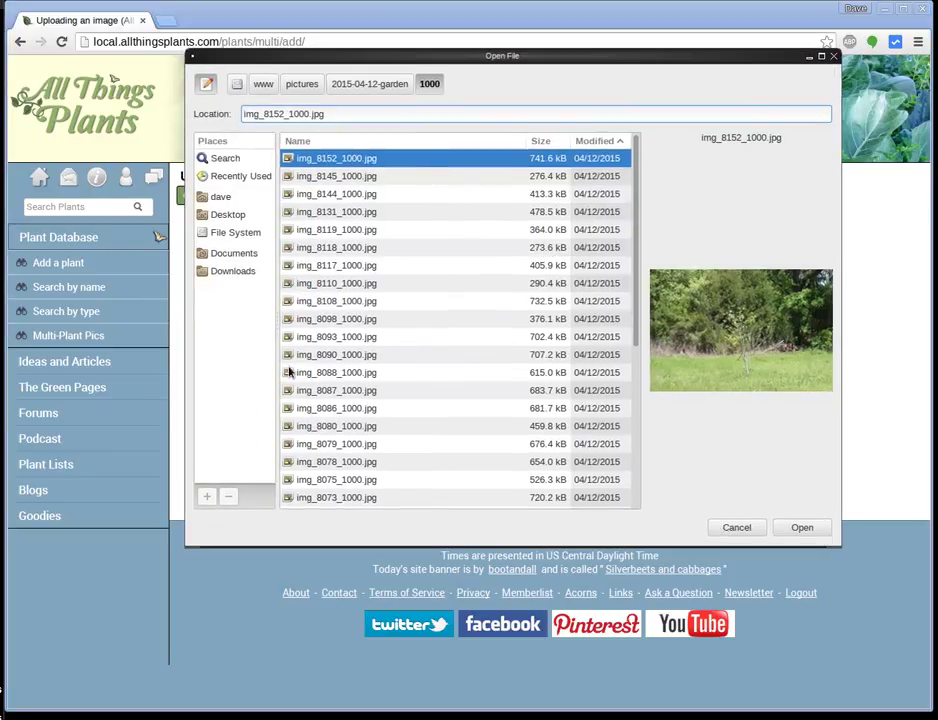
click(330, 394)
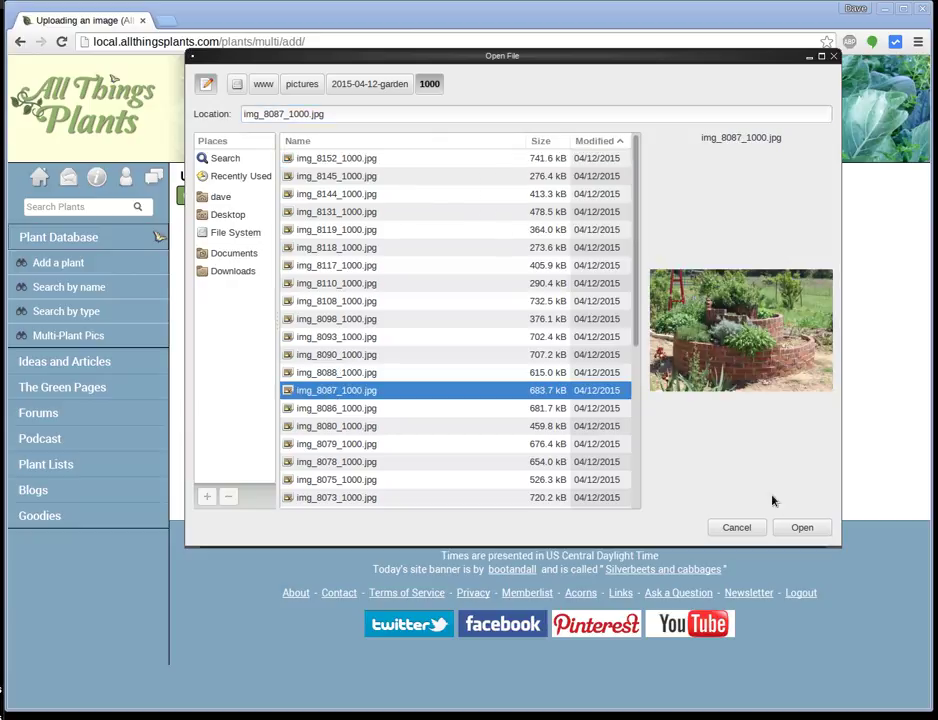
click(782, 527)
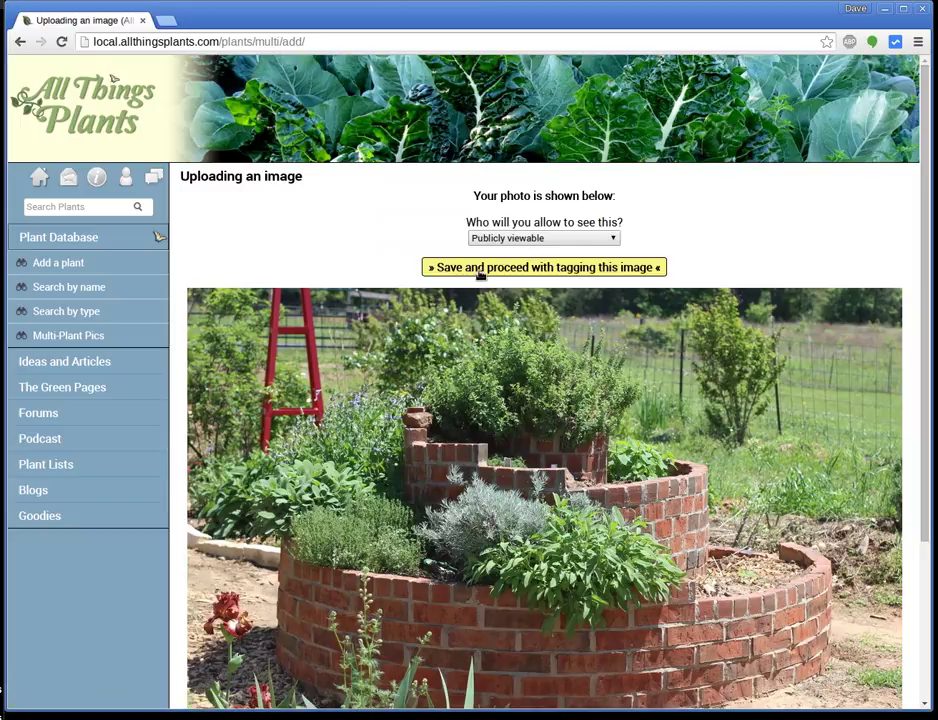
Step: Keep visibility on 'Publicly viewable' and save the photo to proceed with tagging
scroll(480, 275, down, 1)
scroll(530, 268, up, 1)
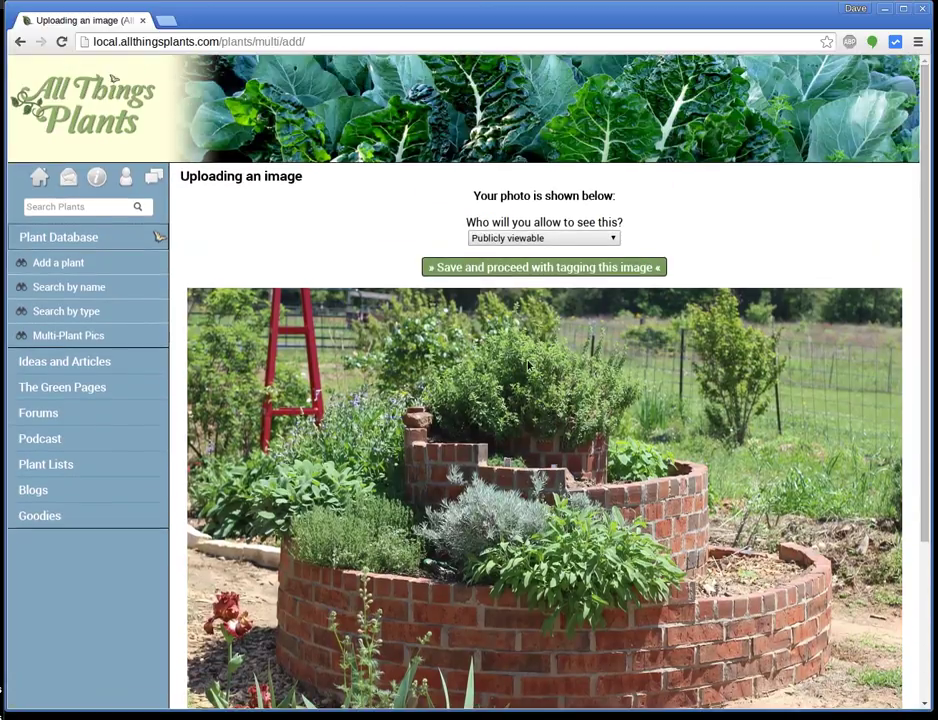
click(535, 238)
click(537, 238)
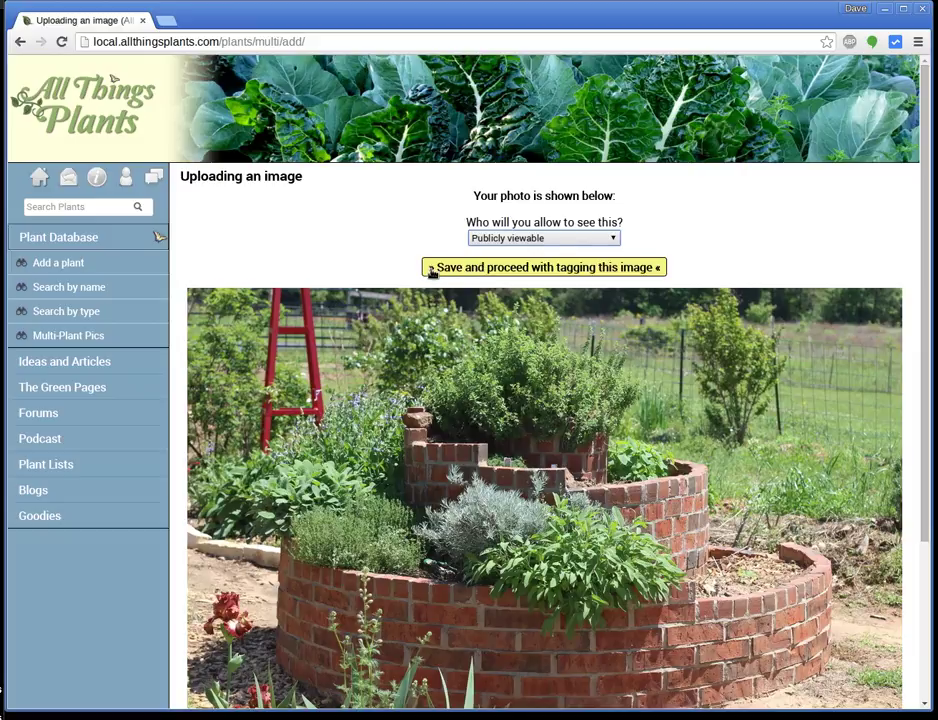
click(561, 268)
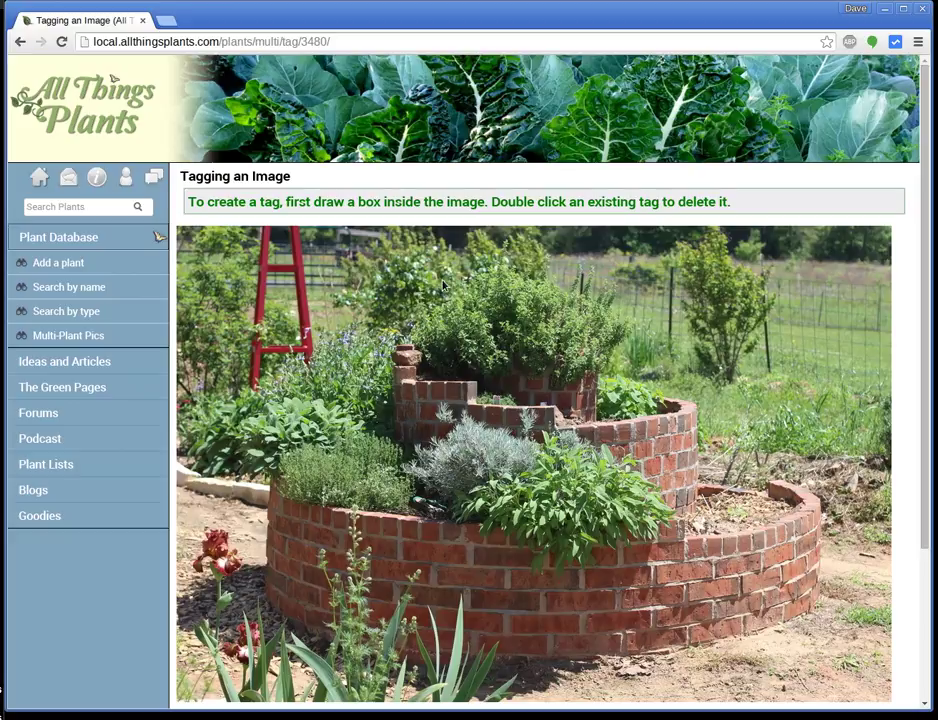
Step: Box the top-tier herbs and tag them as Oregano (Origanum vulgare), searched by 'oregano'
drag(443, 278, 593, 370)
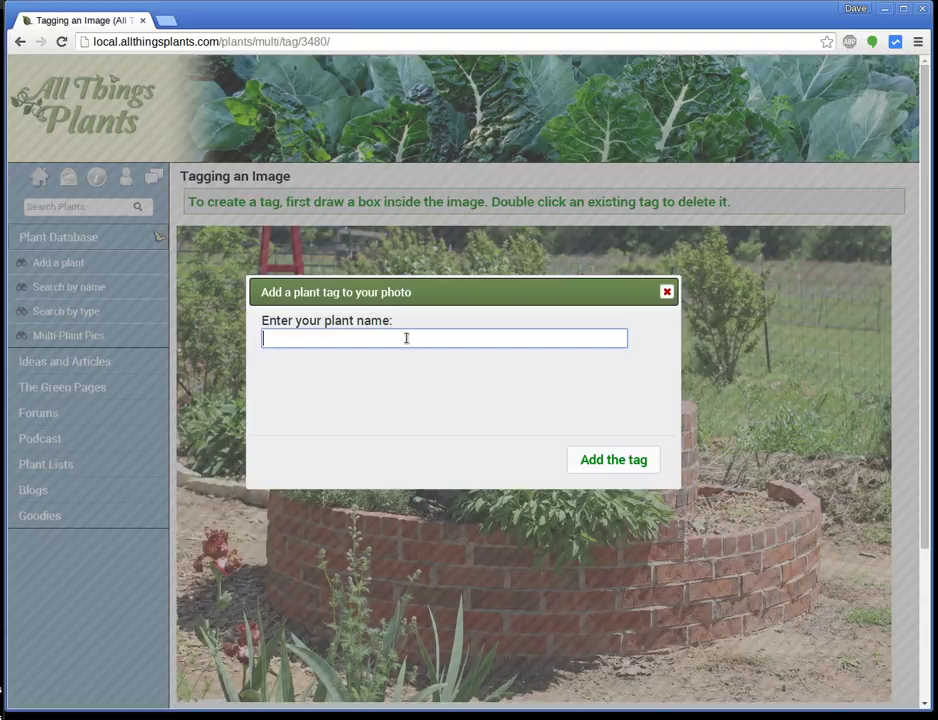
text(oregano)
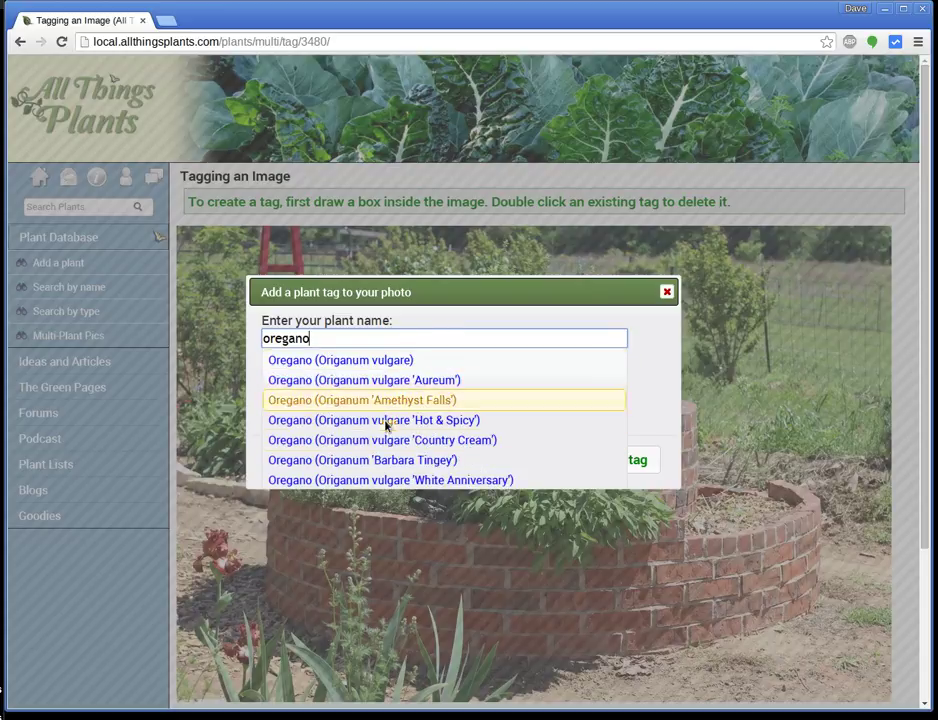
click(316, 365)
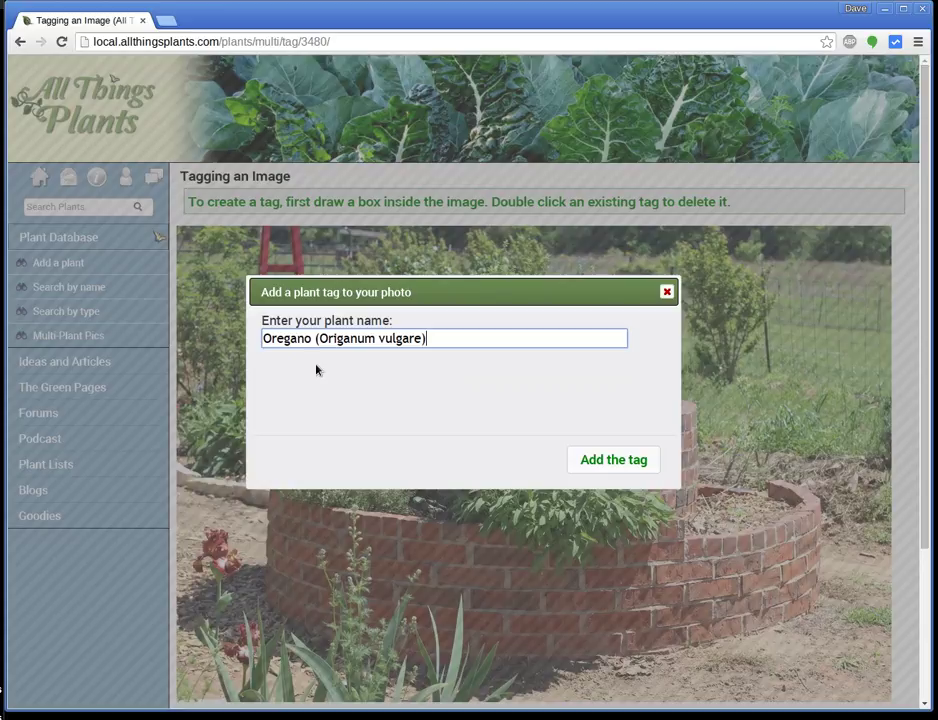
click(609, 467)
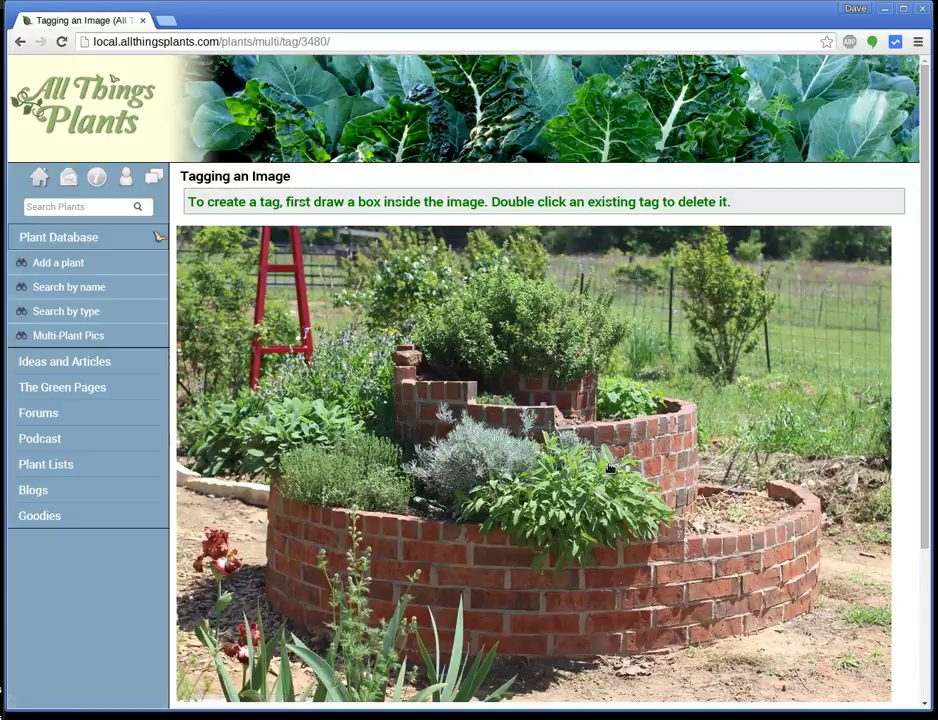
mouse_move(514, 371)
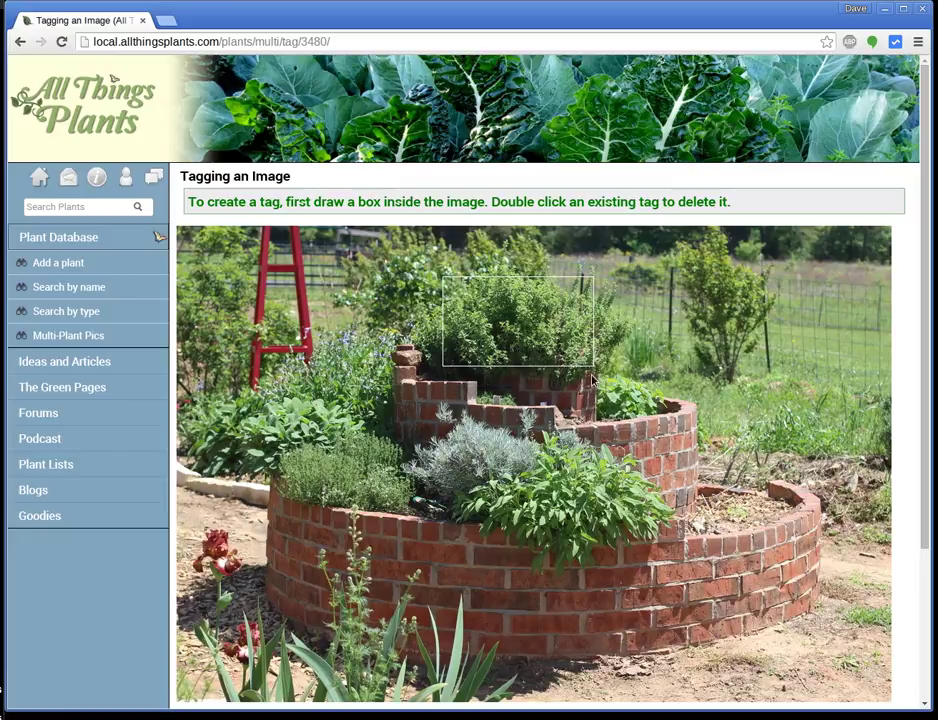
Step: Box the plant right of the top tier and tag it as Lemon Balm (Melissa officinalis)
drag(597, 372, 667, 429)
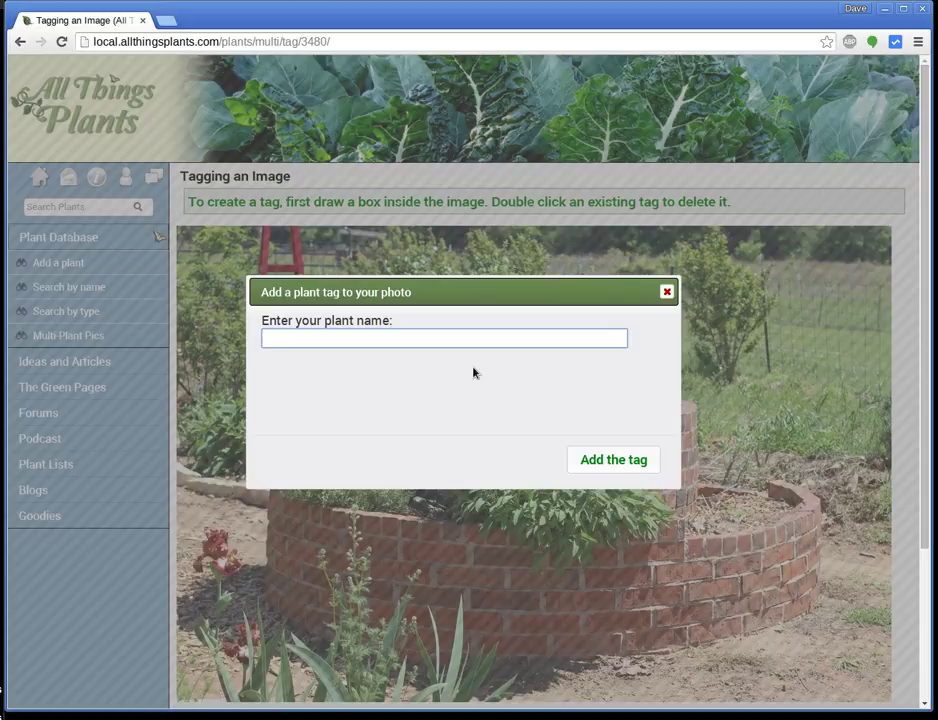
text(Melissa)
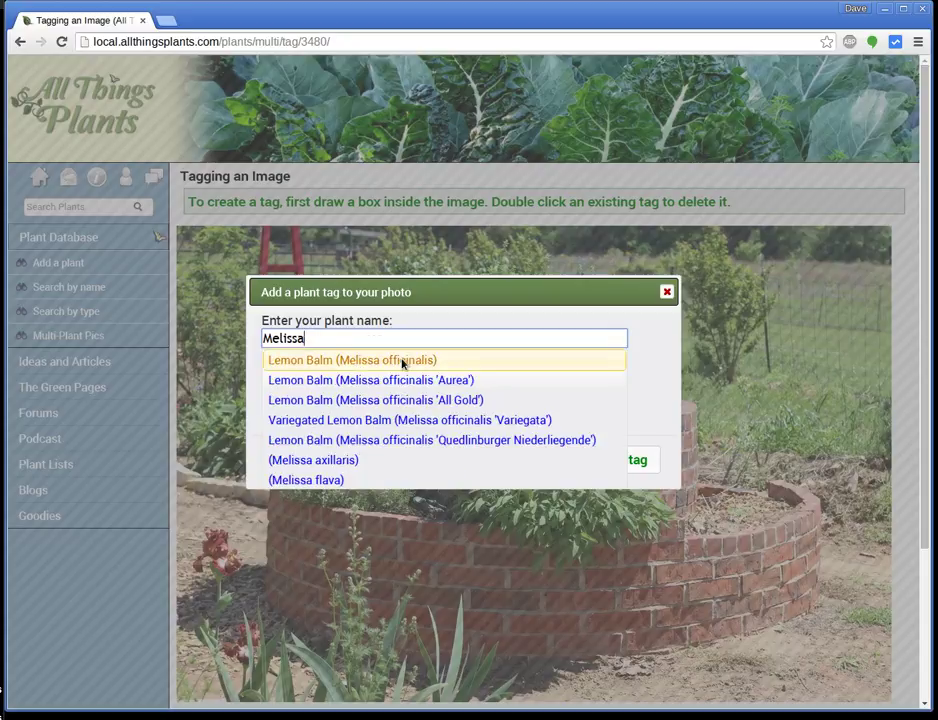
click(402, 362)
click(614, 460)
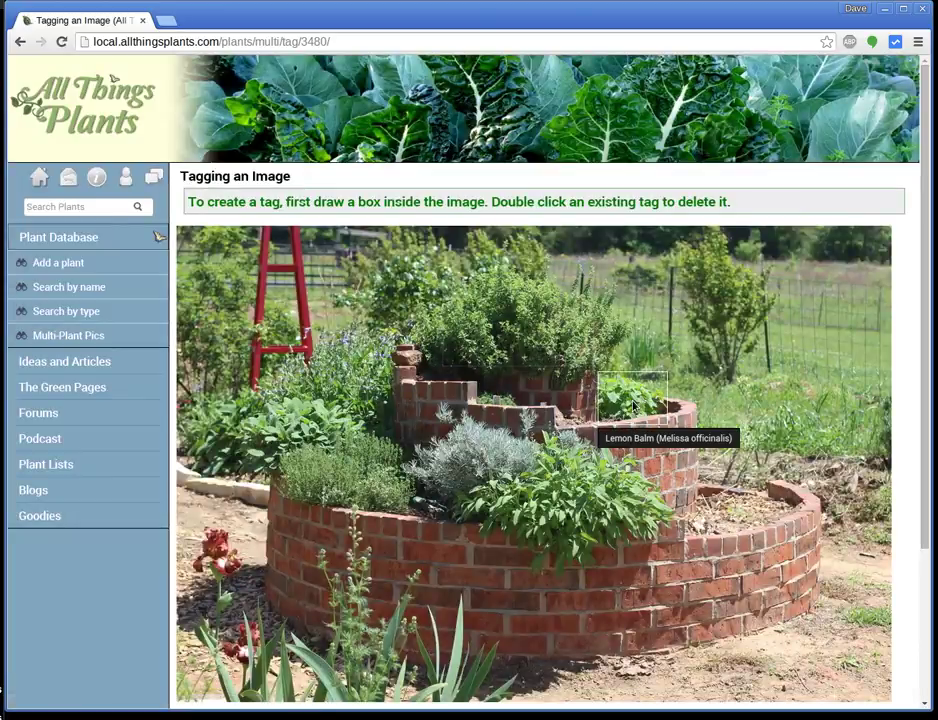
Step: Box the large sage plant and tag it as Culinary Sage (Salvia officinalis)
drag(442, 277, 594, 366)
drag(530, 468, 642, 548)
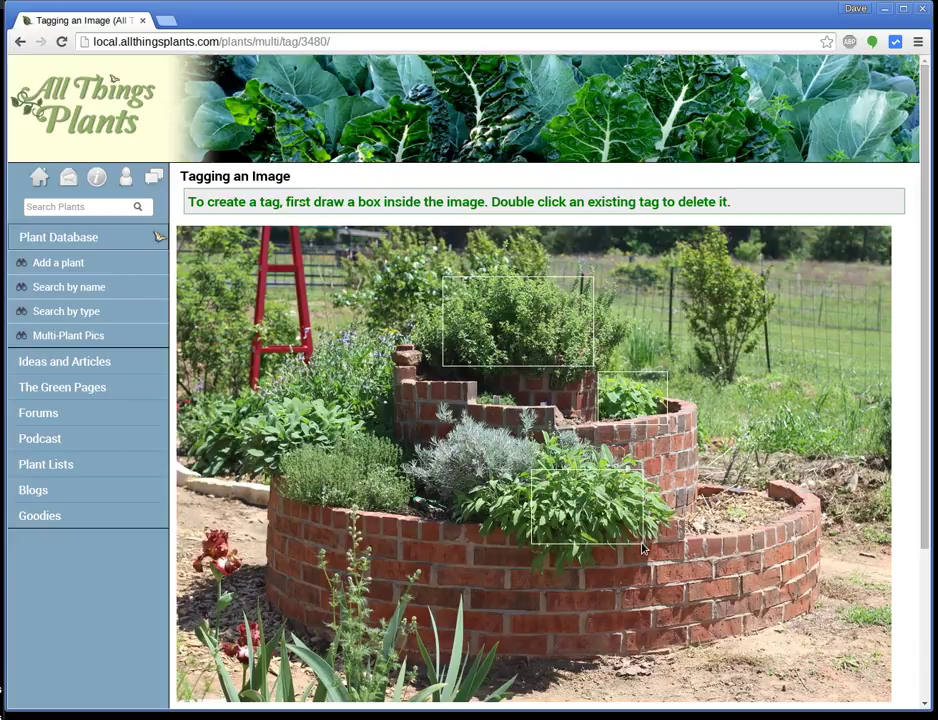
text(sagfe)
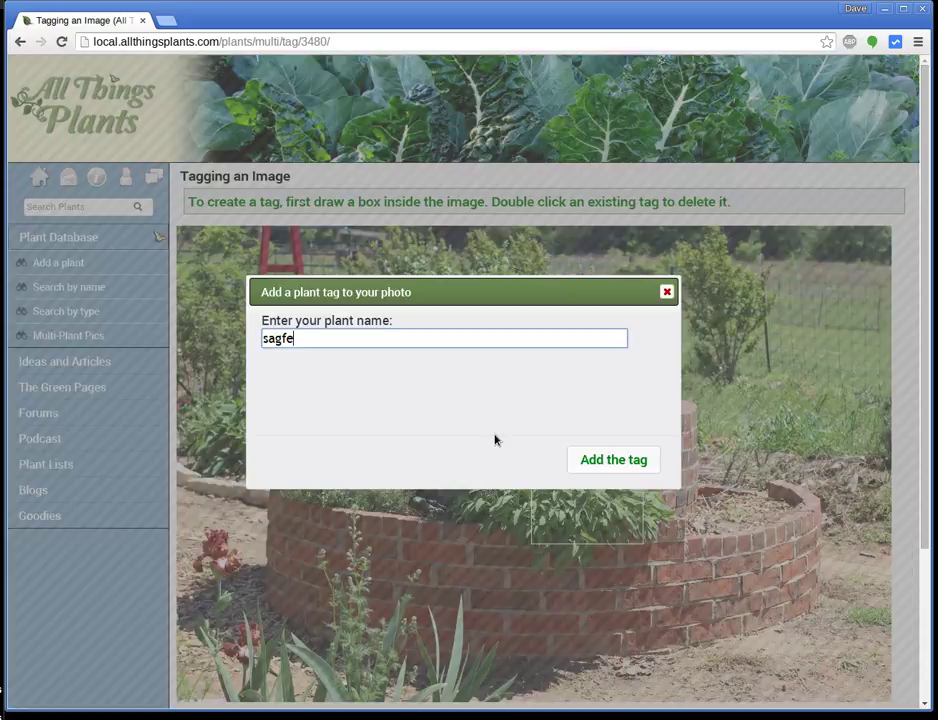
key(BackSpace)
key(BackSpace)
text(e)
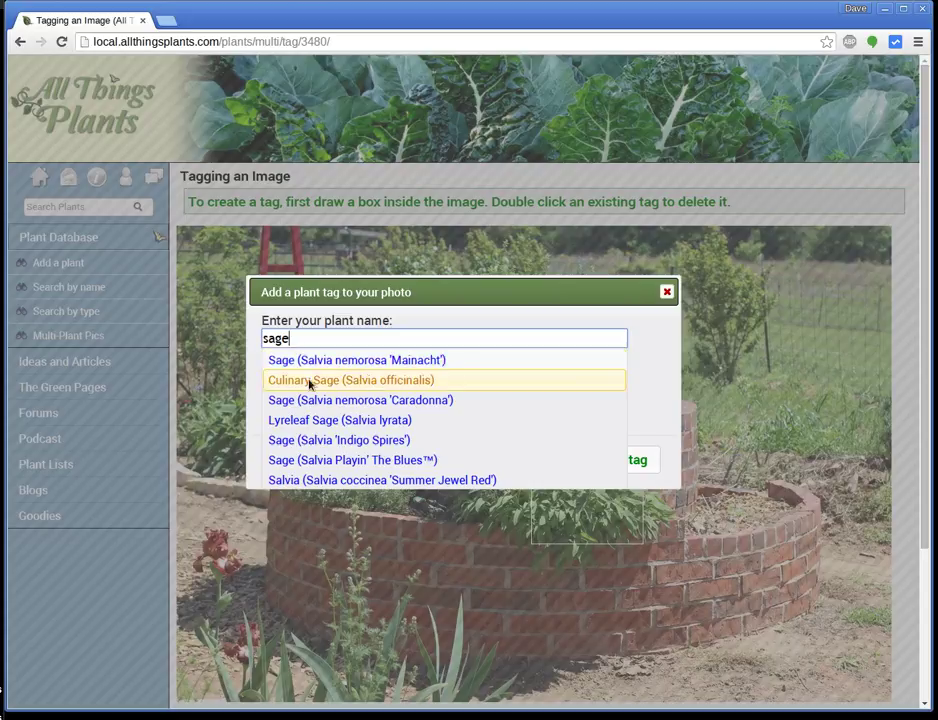
click(418, 382)
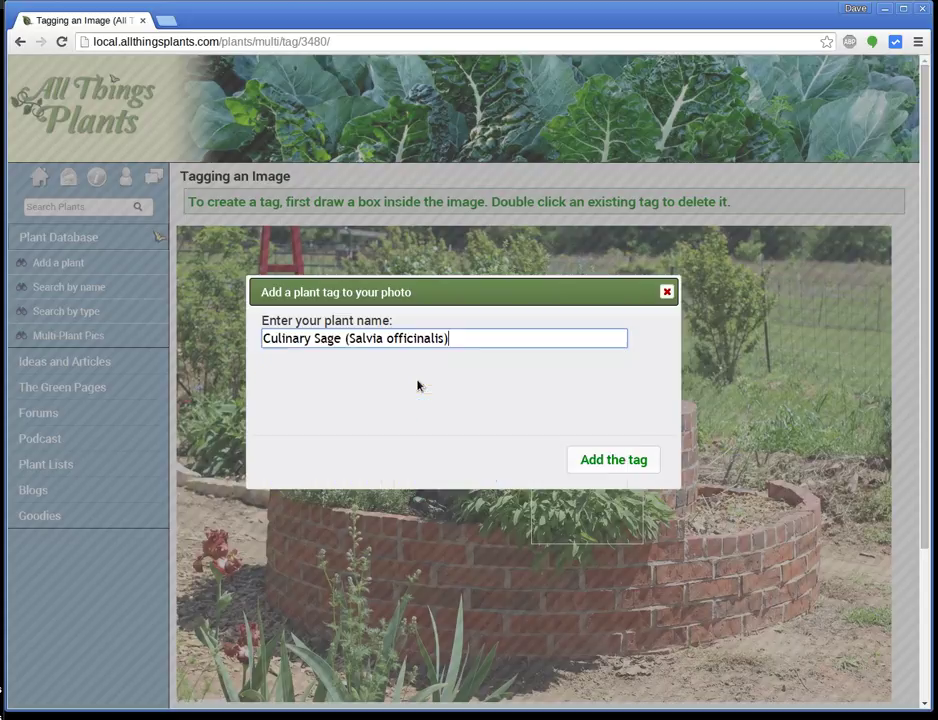
click(637, 460)
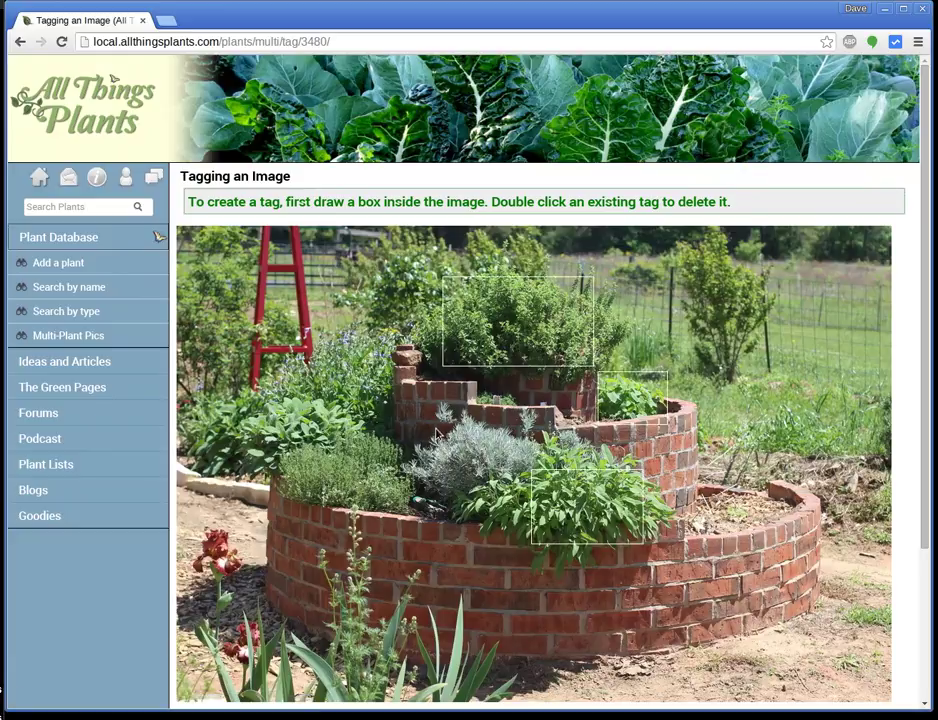
Step: Box the silvery plant and tag it as Curry Leaf (Murraya koenigii)
drag(432, 425, 512, 490)
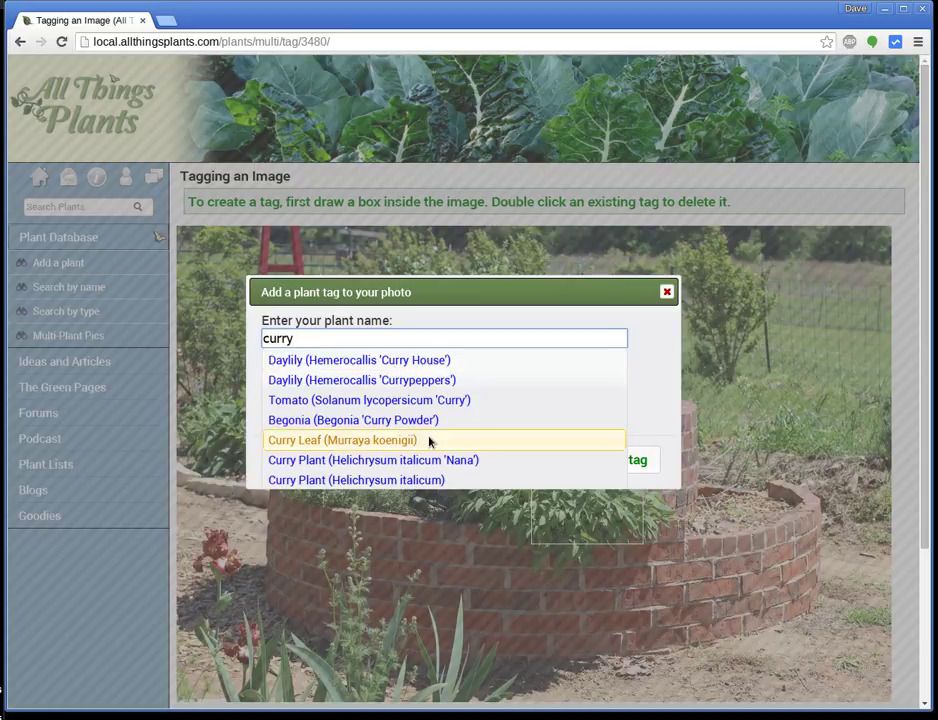
click(430, 441)
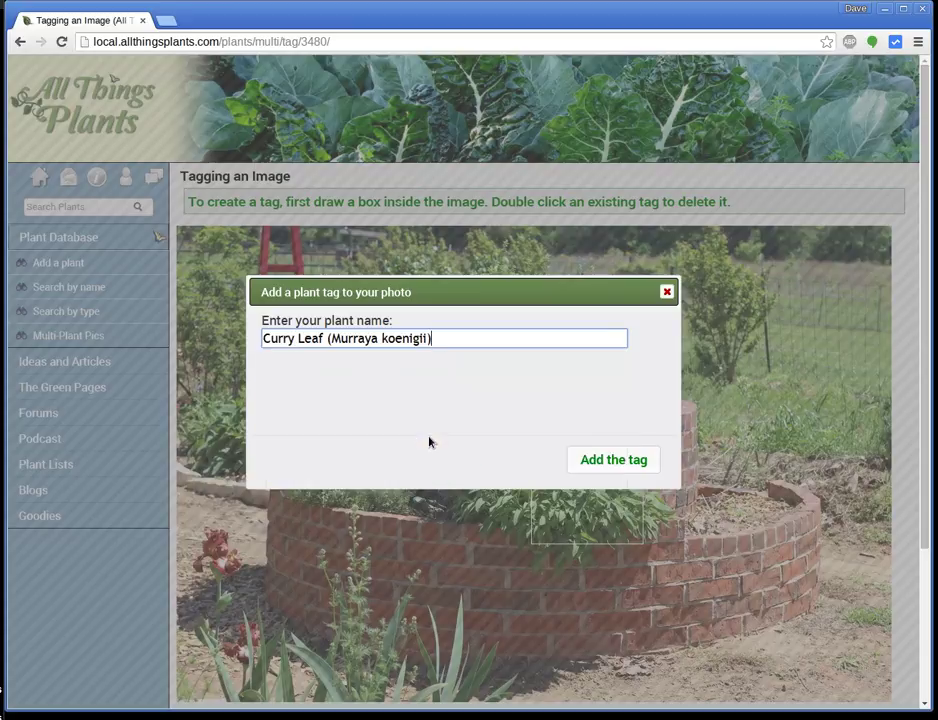
click(614, 462)
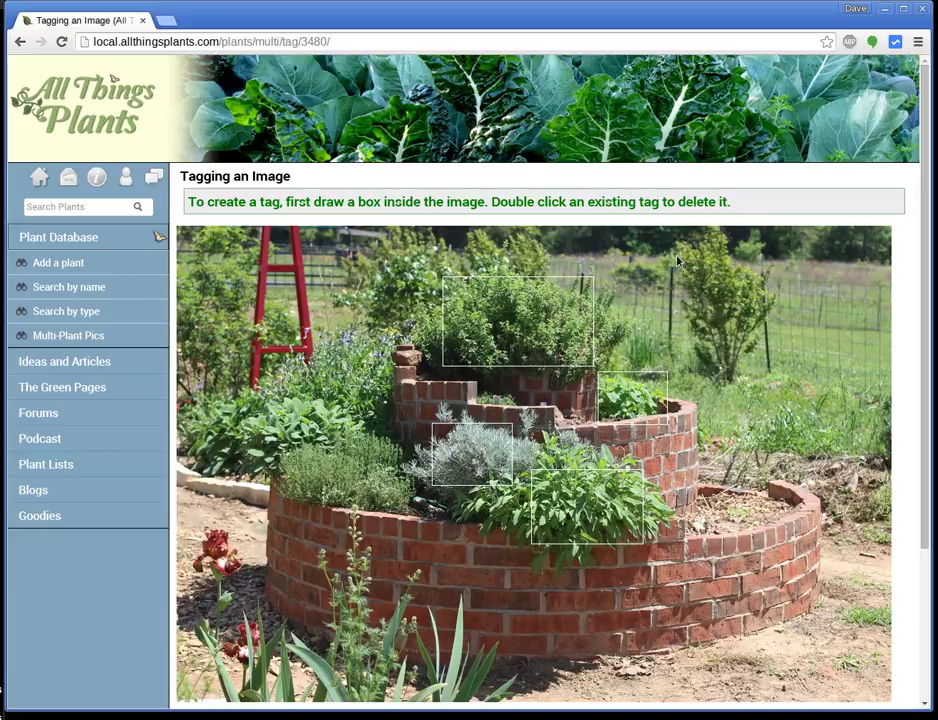
Step: Box the upper-right shrub and tag it as Crepe Myrtle (Lagerstroemia indica Dynamite®)
drag(673, 240, 773, 385)
text(Crepe myrtle)
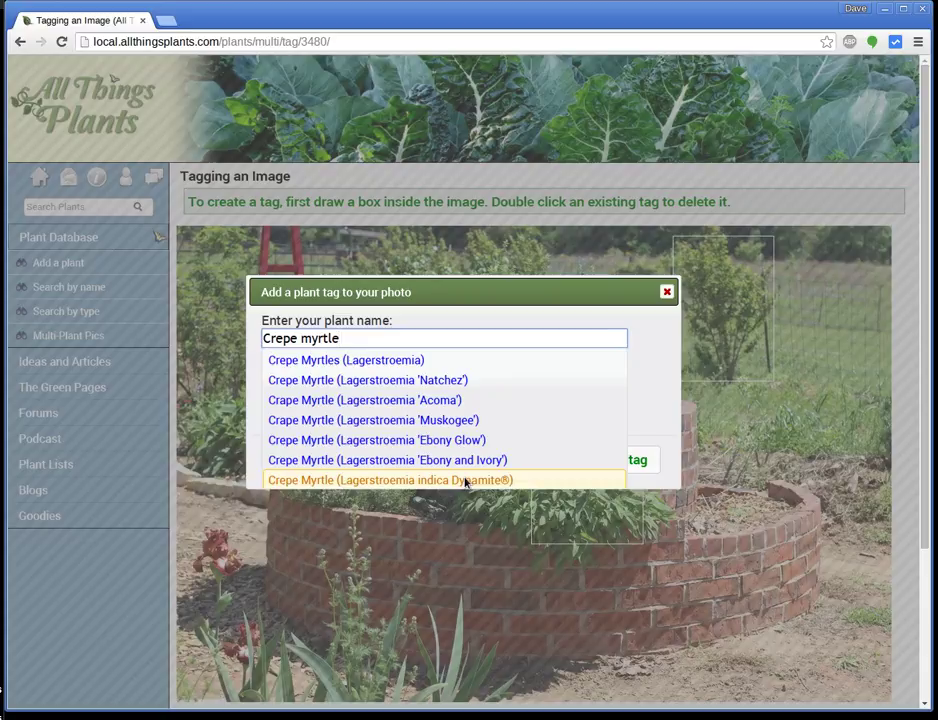
click(465, 481)
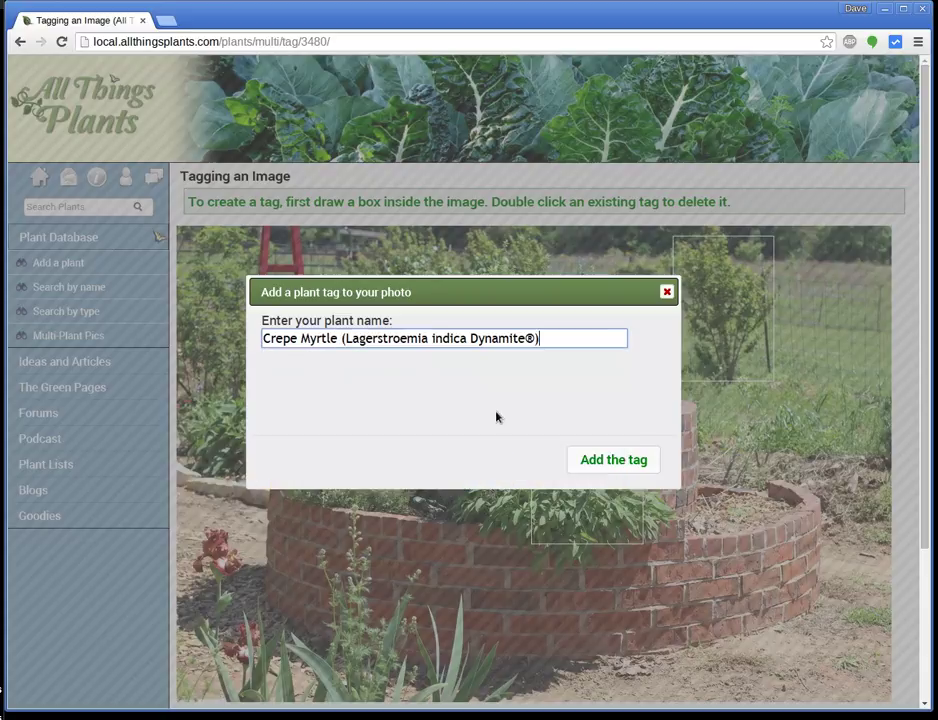
click(638, 462)
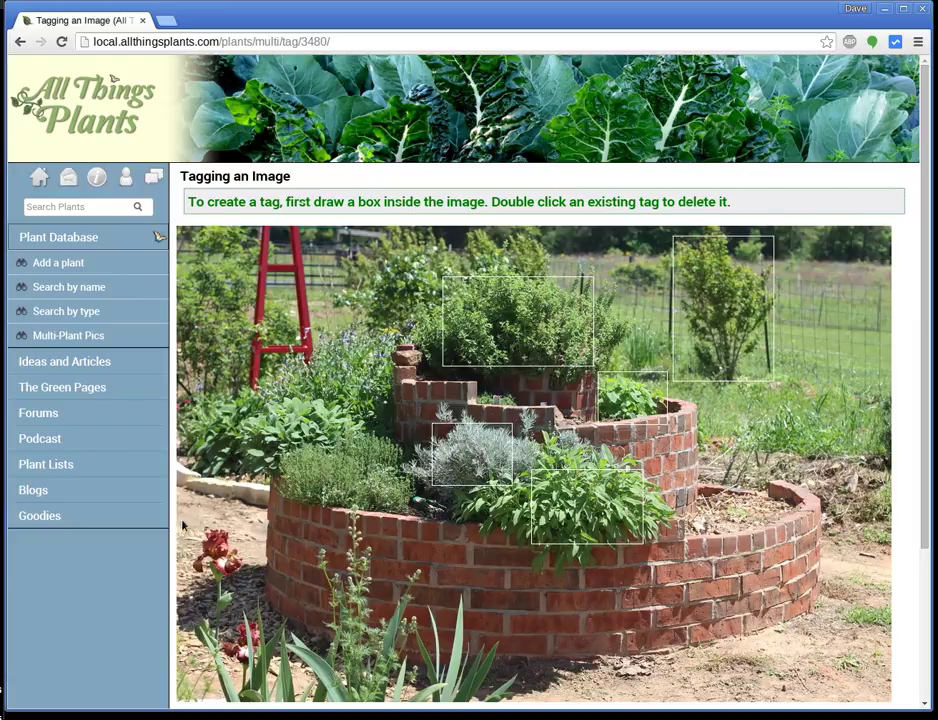
Step: Box the red iris at lower left and tag it as Irises (Iris)
drag(182, 521, 299, 702)
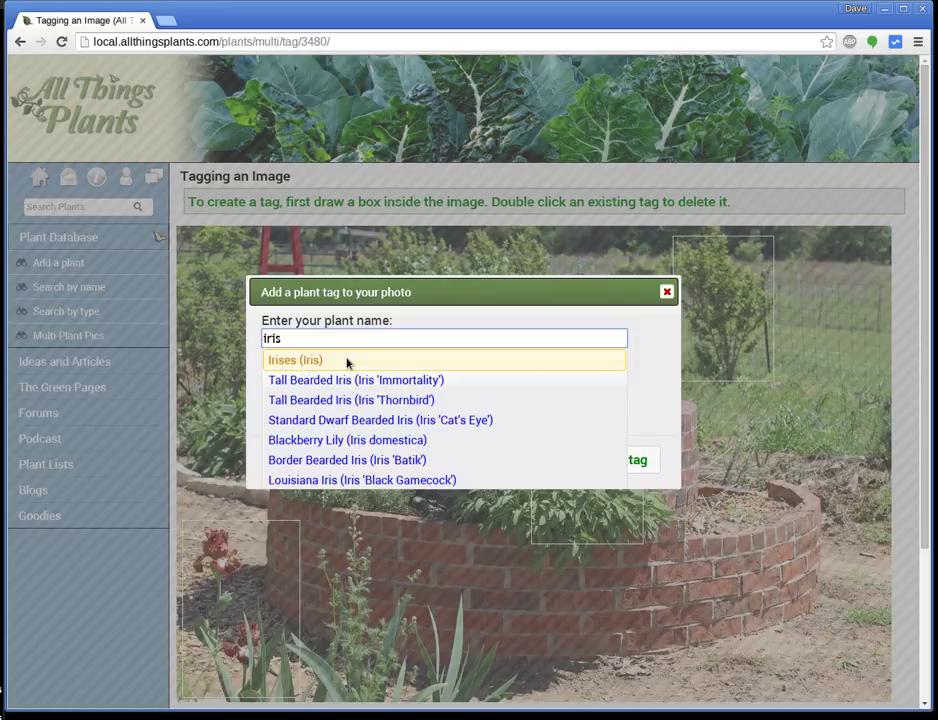
click(347, 363)
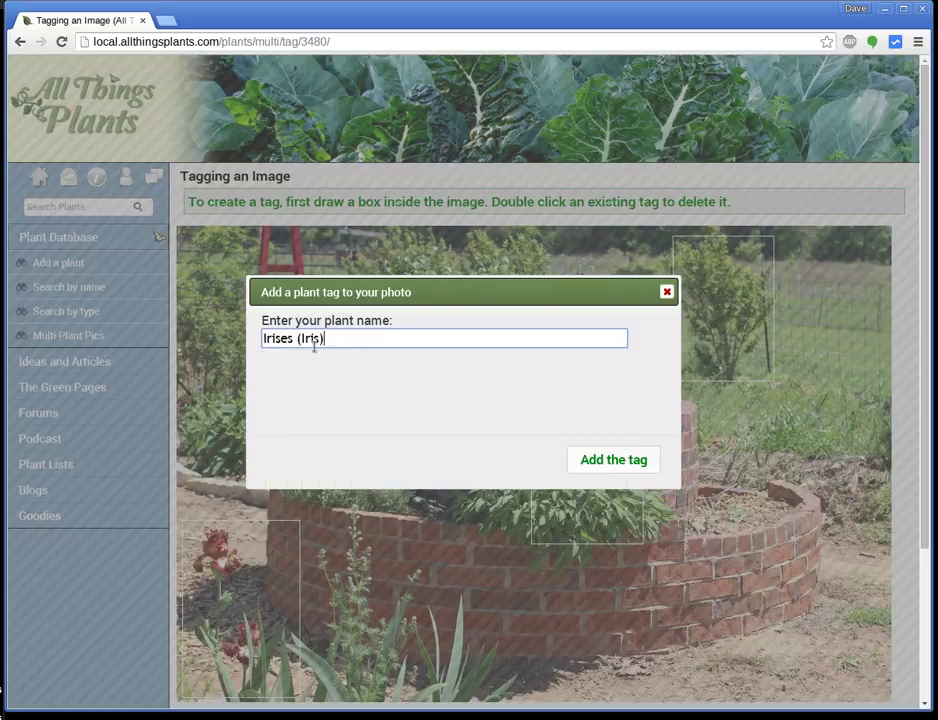
click(611, 457)
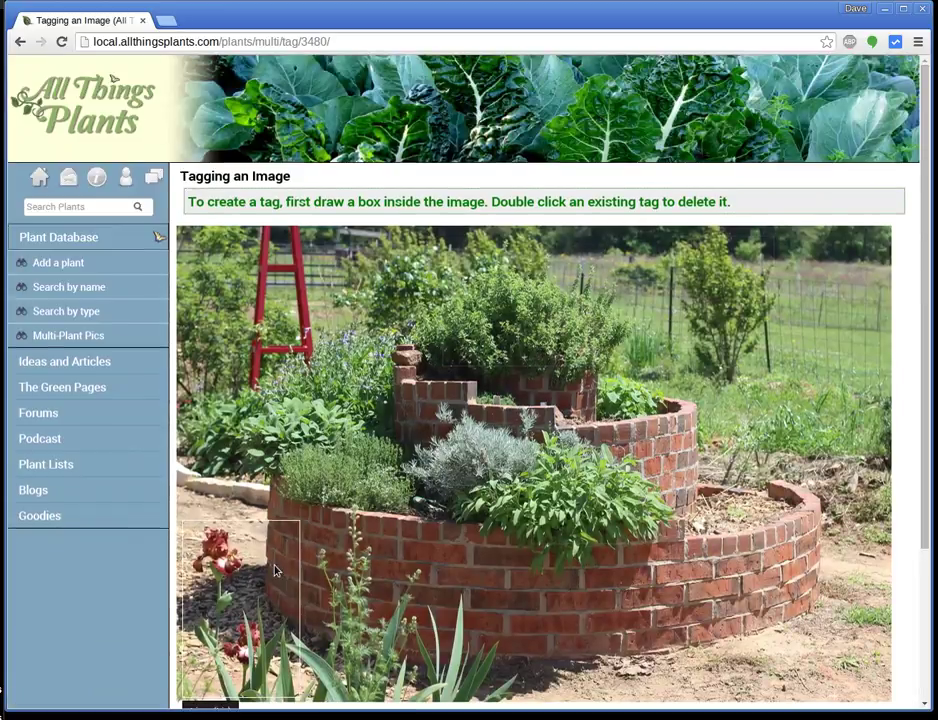
Step: Box the tall flower spike and tag it as Delphinium (Delphinium), found by searching 'larkspur'
scroll(276, 571, down, 1)
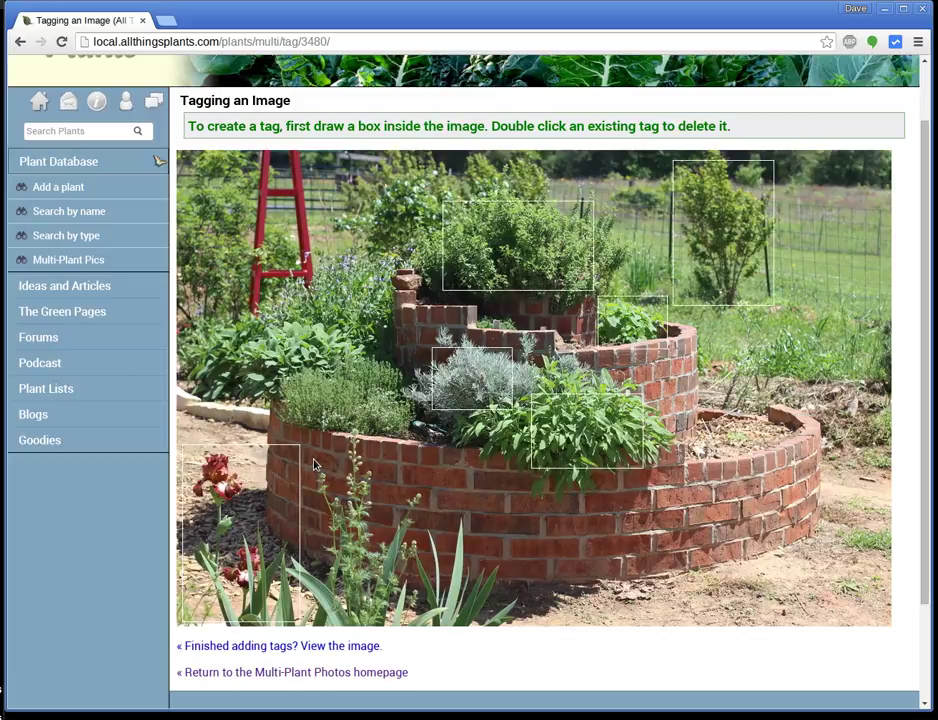
drag(320, 460, 416, 626)
text(larkspur)
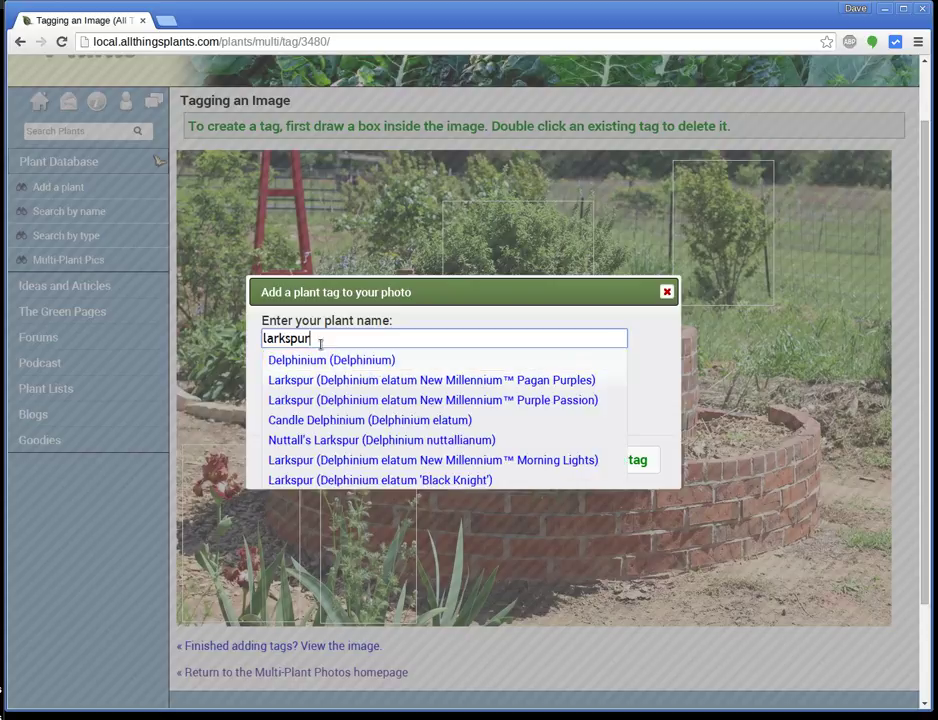
click(388, 365)
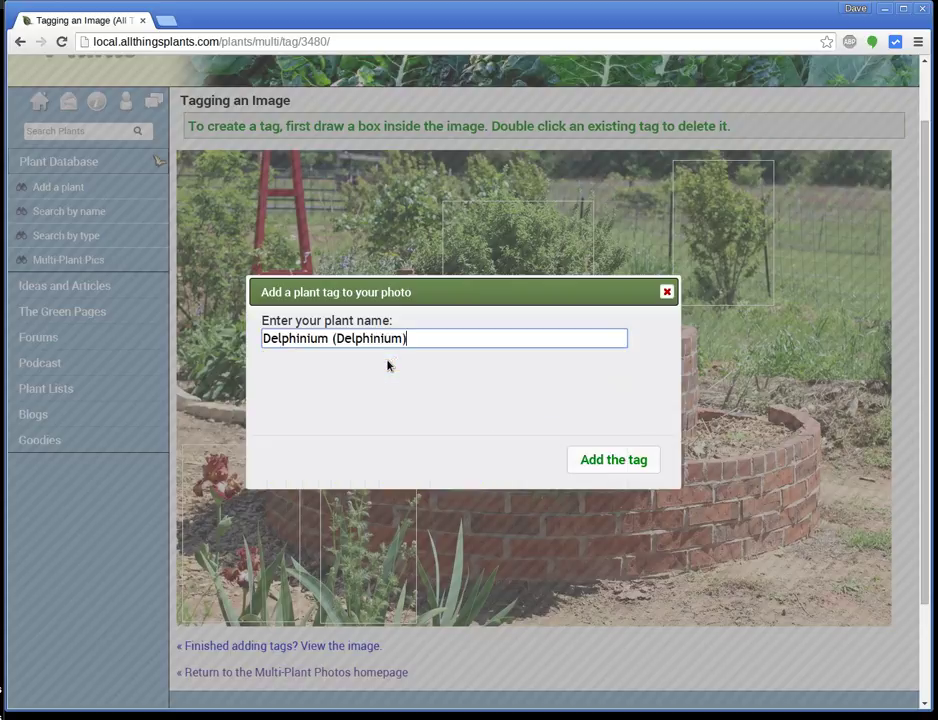
click(613, 460)
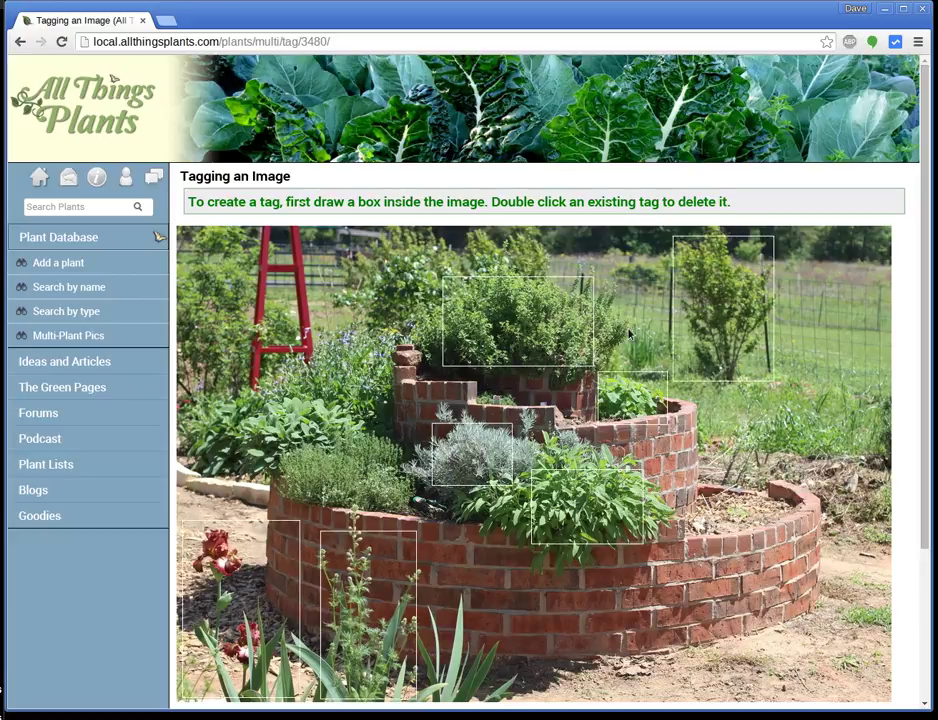
Step: Box the onion clump behind the top tier and tag it as Egyptian Walking Onion (Allium x proliferum)
drag(624, 325, 660, 372)
text(egyptian wa)
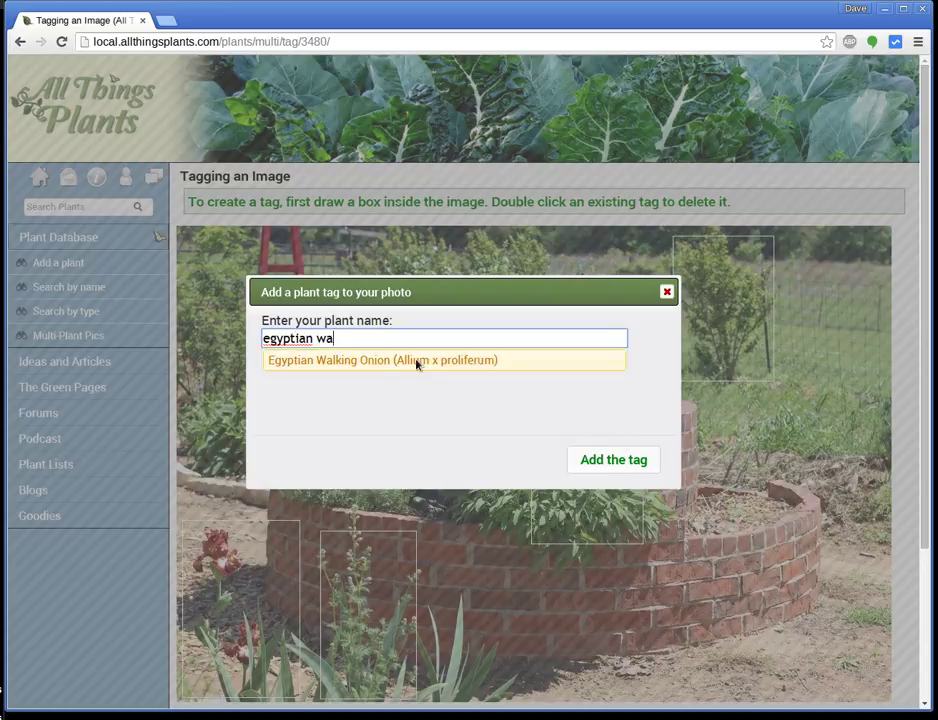
click(390, 362)
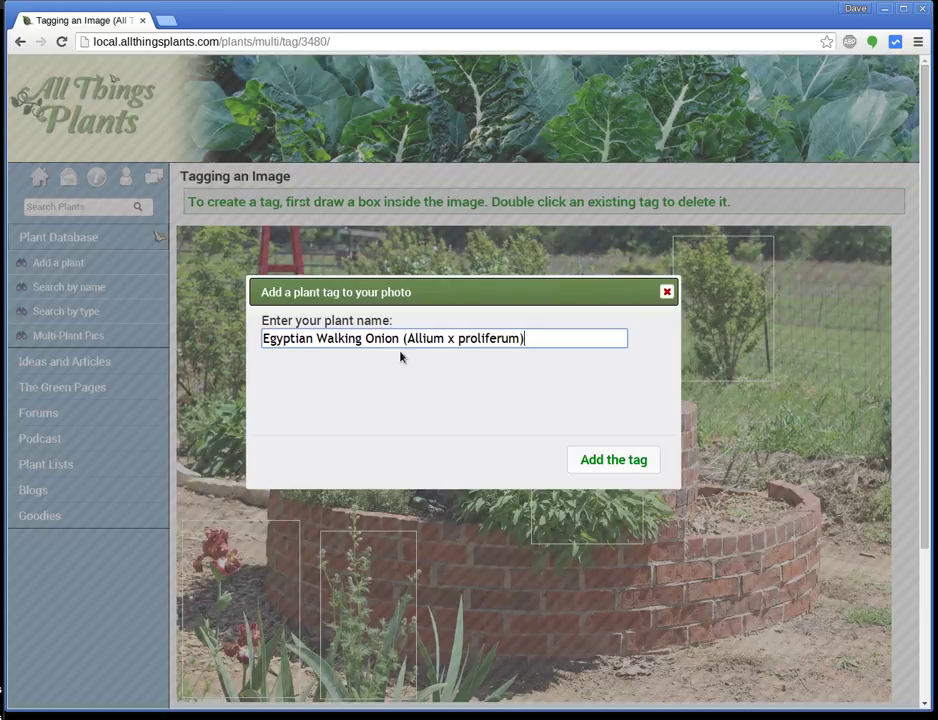
click(611, 458)
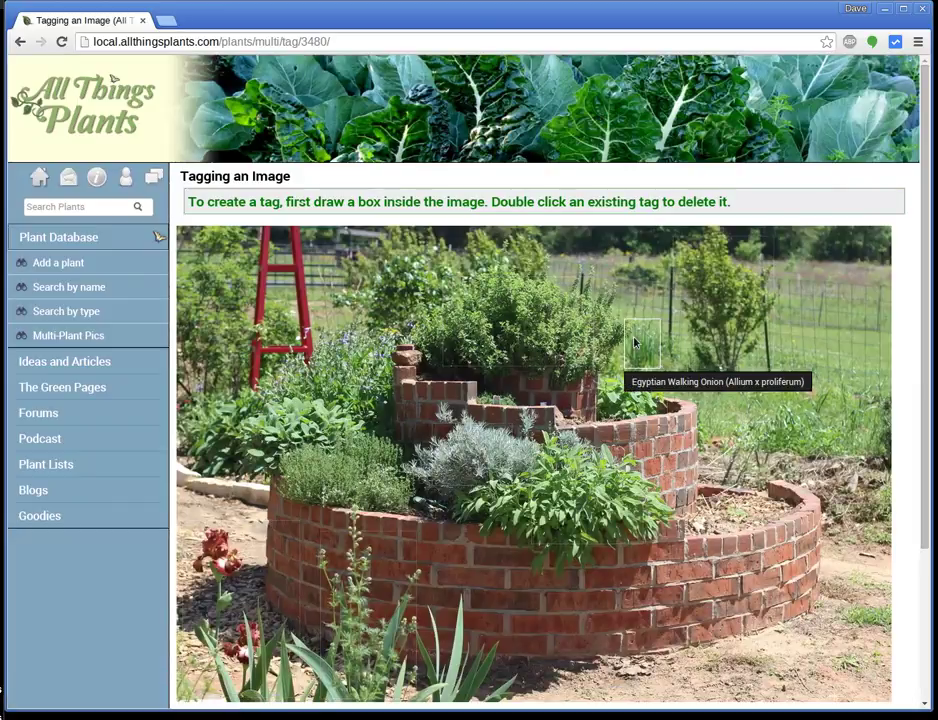
scroll(572, 348, down, 1)
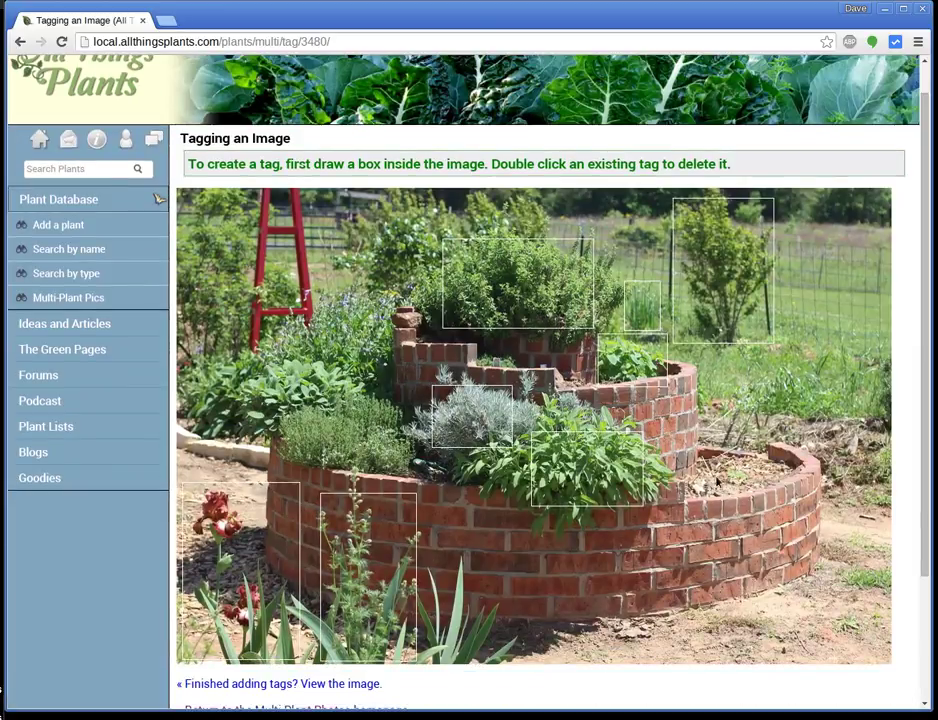
scroll(518, 345, up, 1)
scroll(320, 480, down, 2)
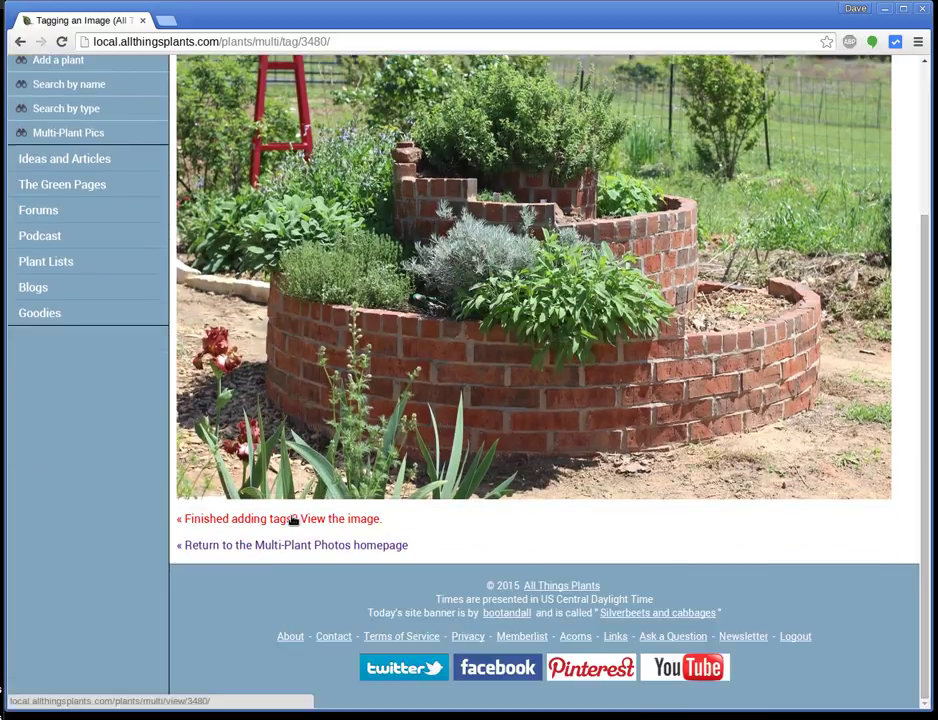
scroll(527, 243, up, 1)
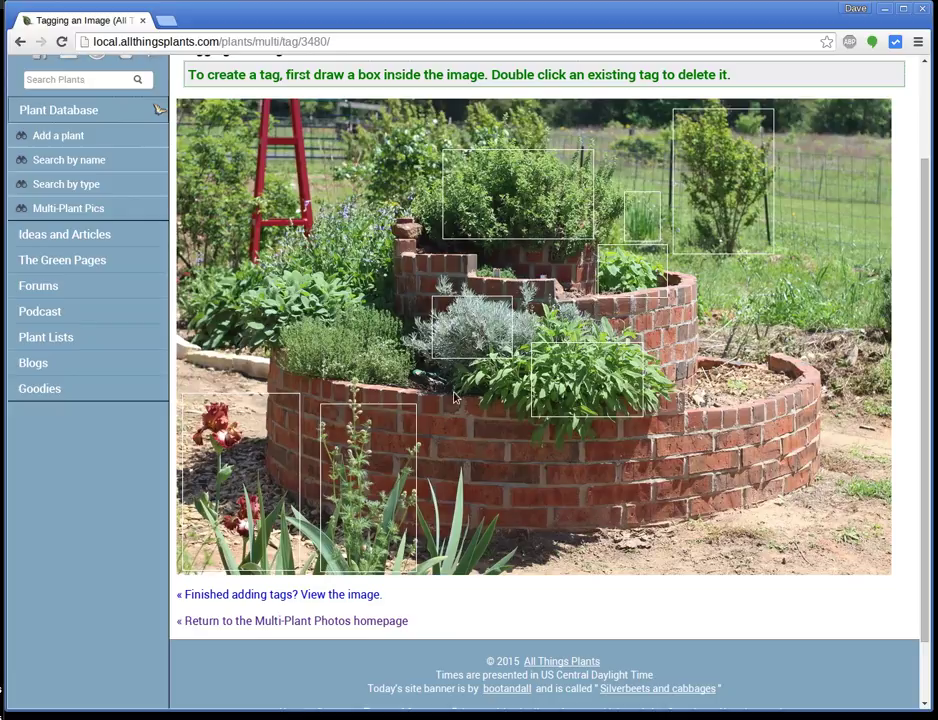
Step: Finish tagging and scroll through the photo page listing all eight tagged plants
click(272, 594)
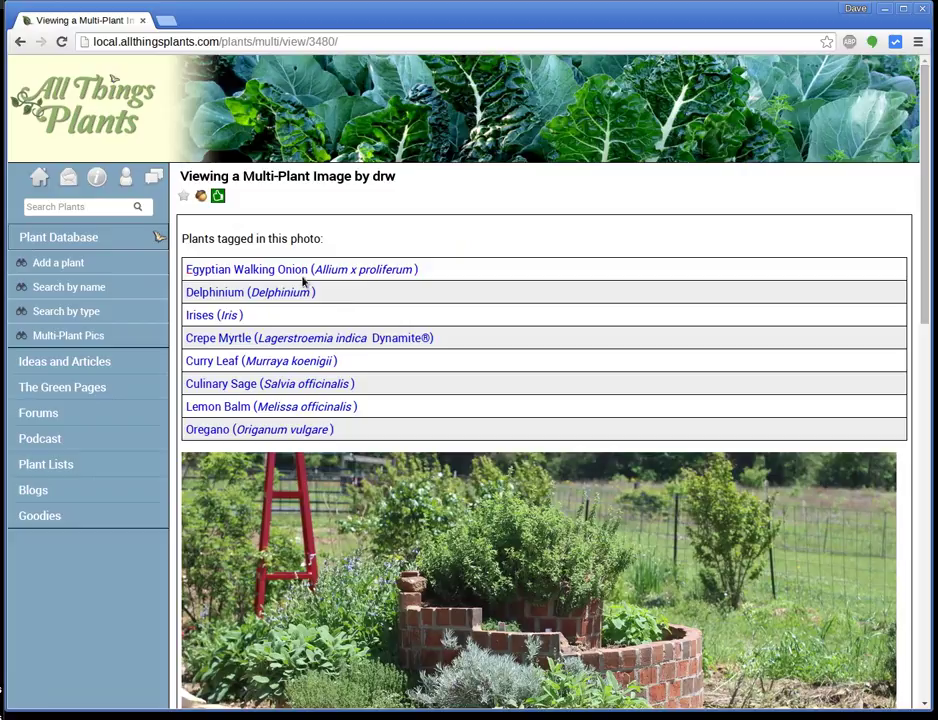
scroll(240, 245, down, 1)
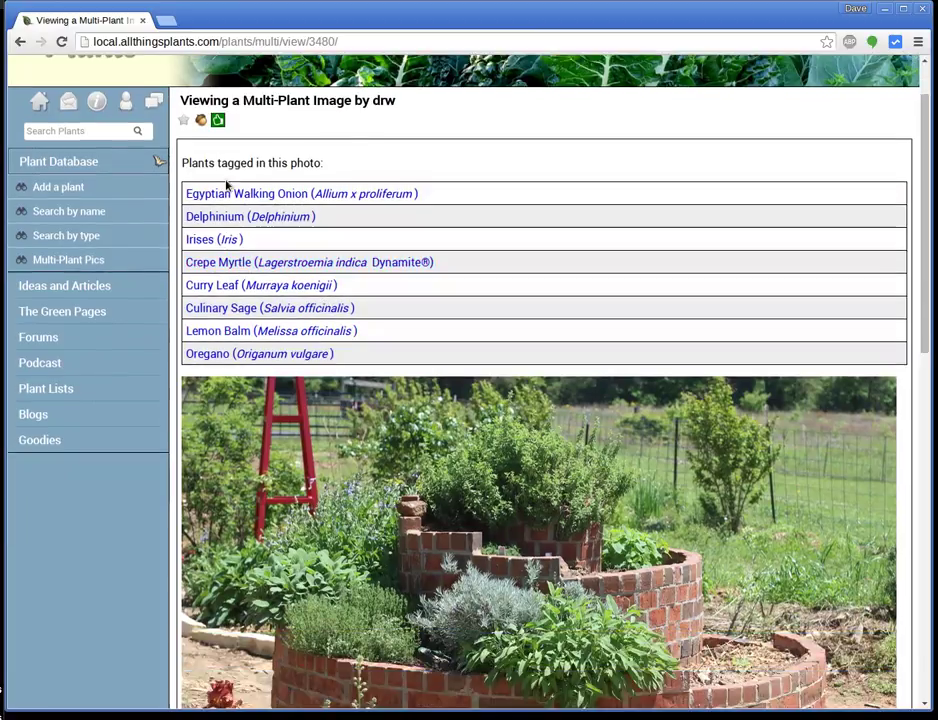
scroll(402, 310, down, 2)
scroll(345, 600, down, 1)
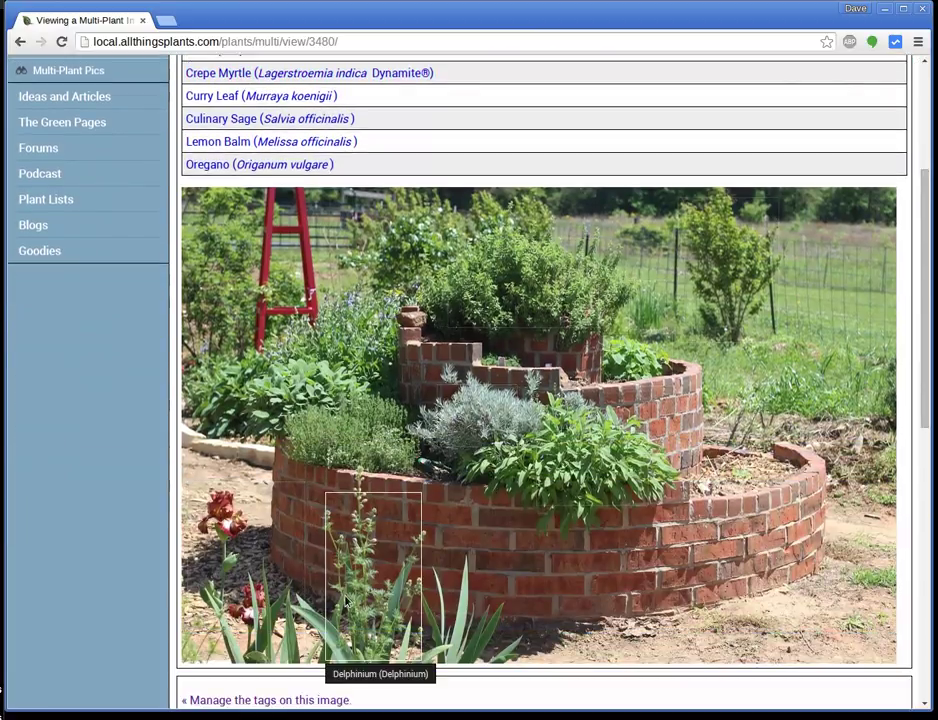
scroll(345, 600, down, 1)
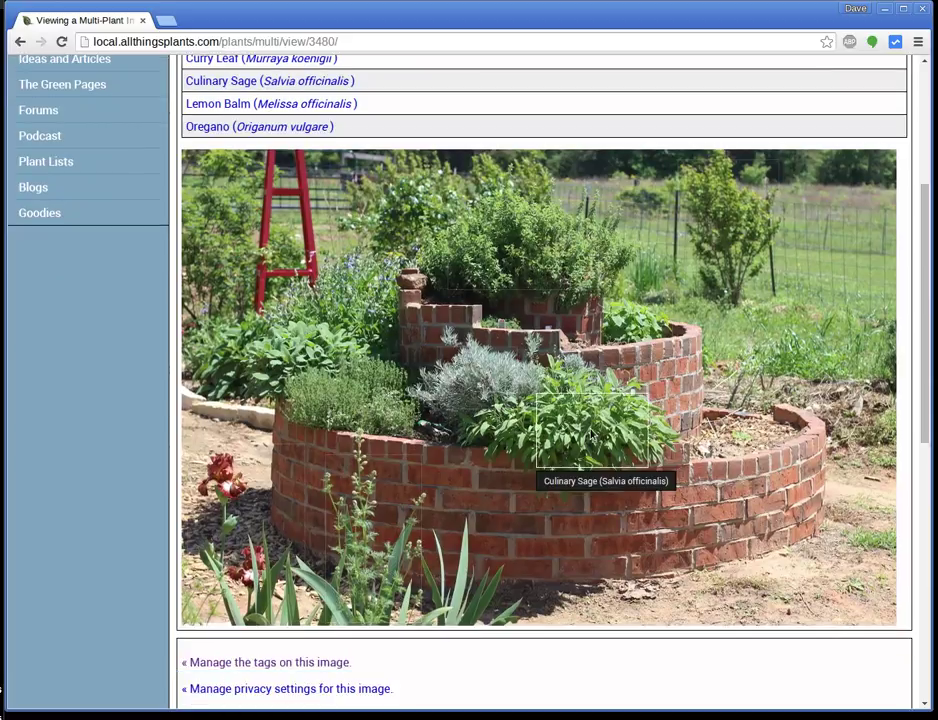
click(647, 281)
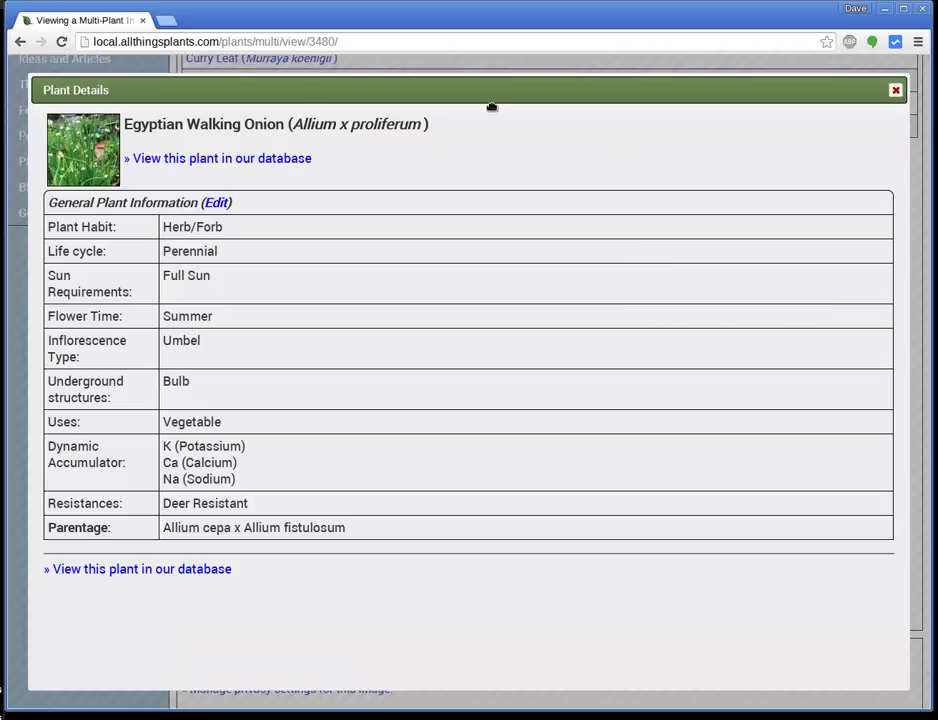
click(192, 160)
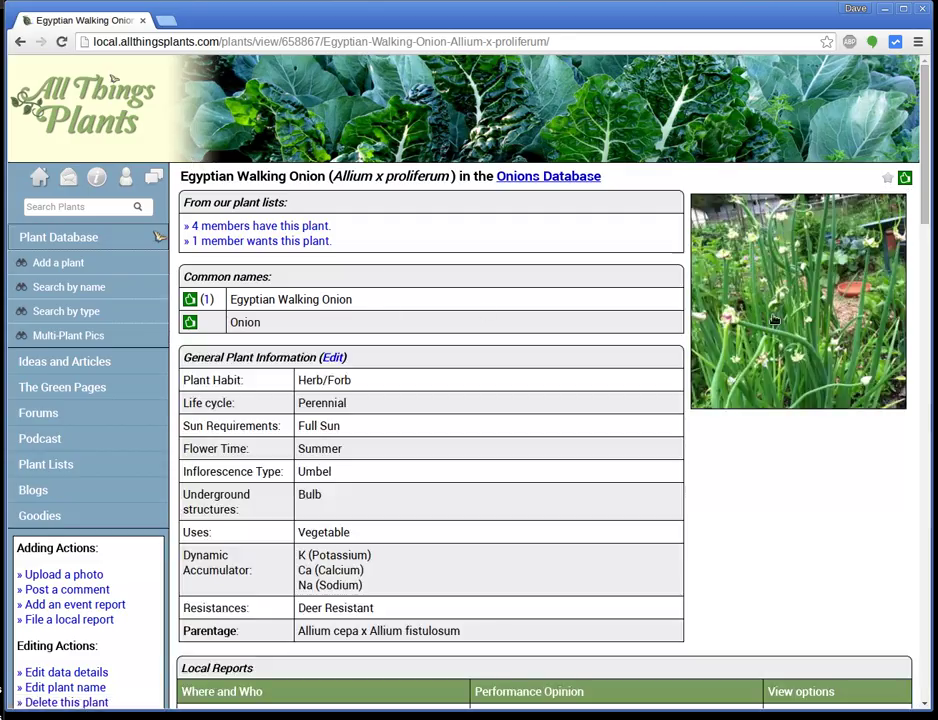
scroll(630, 299, down, 5)
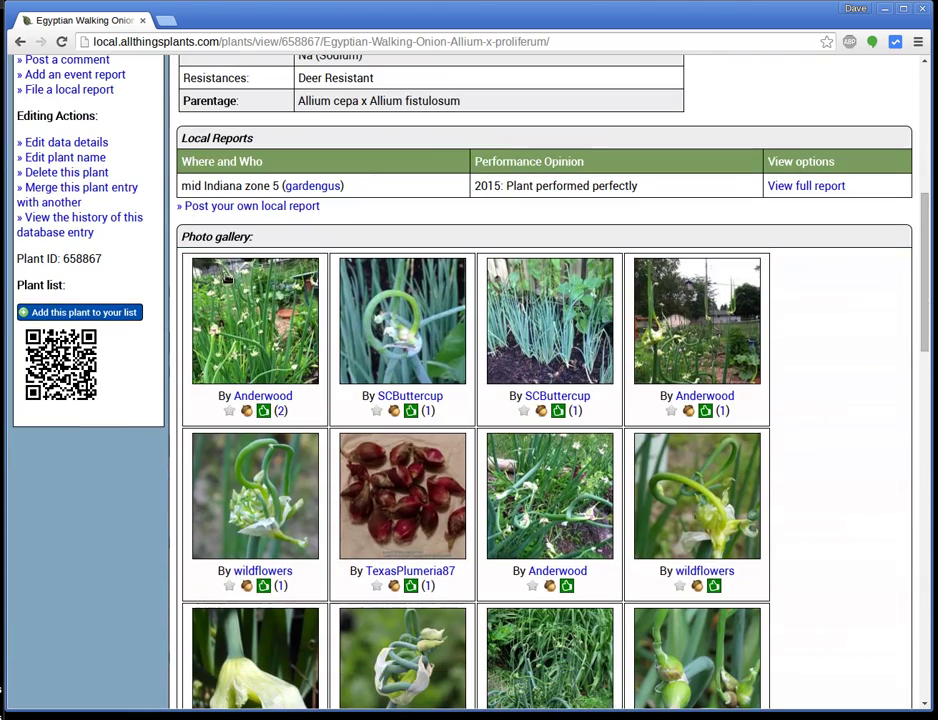
scroll(491, 238, down, 6)
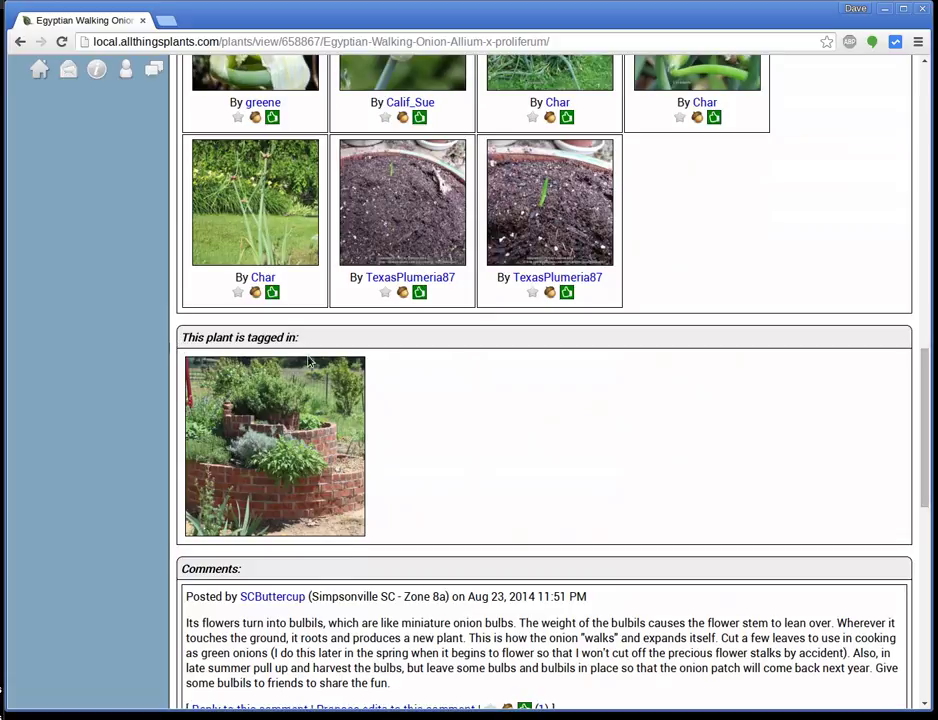
click(293, 428)
scroll(357, 468, down, 2)
scroll(356, 469, up, 2)
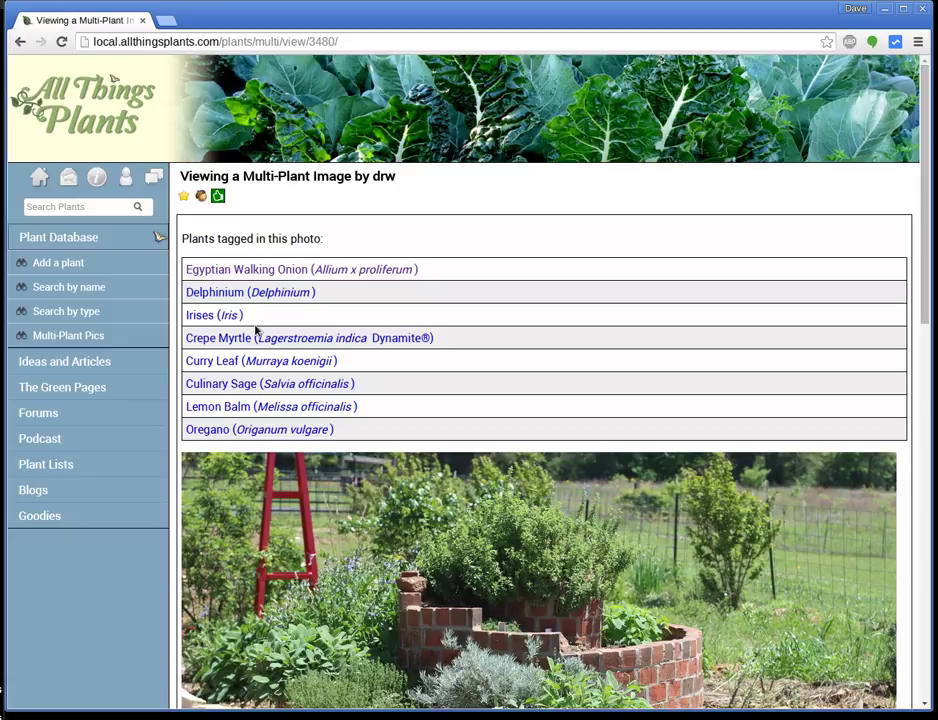
Step: In the photo's privacy settings, set the herb-garden photo to Publicly viewable
scroll(256, 330, down, 8)
scroll(419, 331, up, 1)
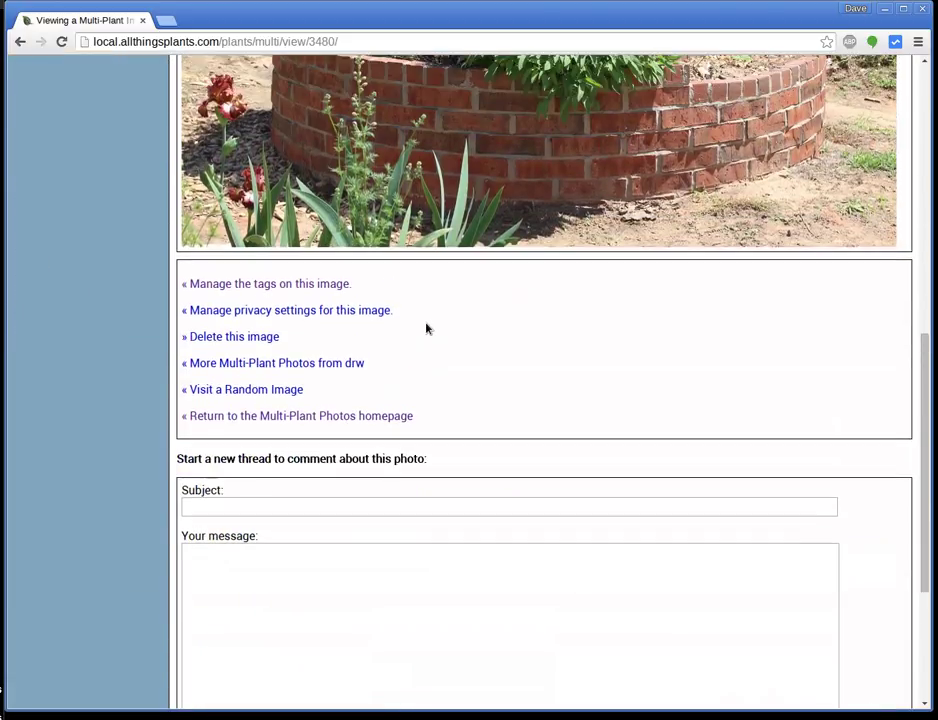
scroll(426, 328, up, 2)
scroll(513, 509, up, 1)
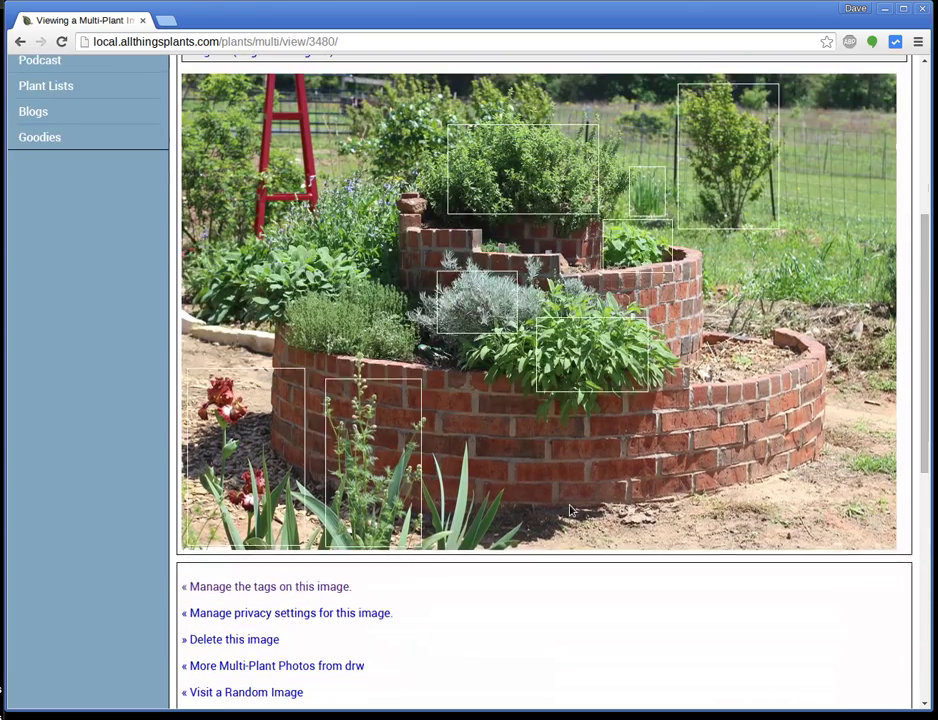
scroll(571, 511, up, 4)
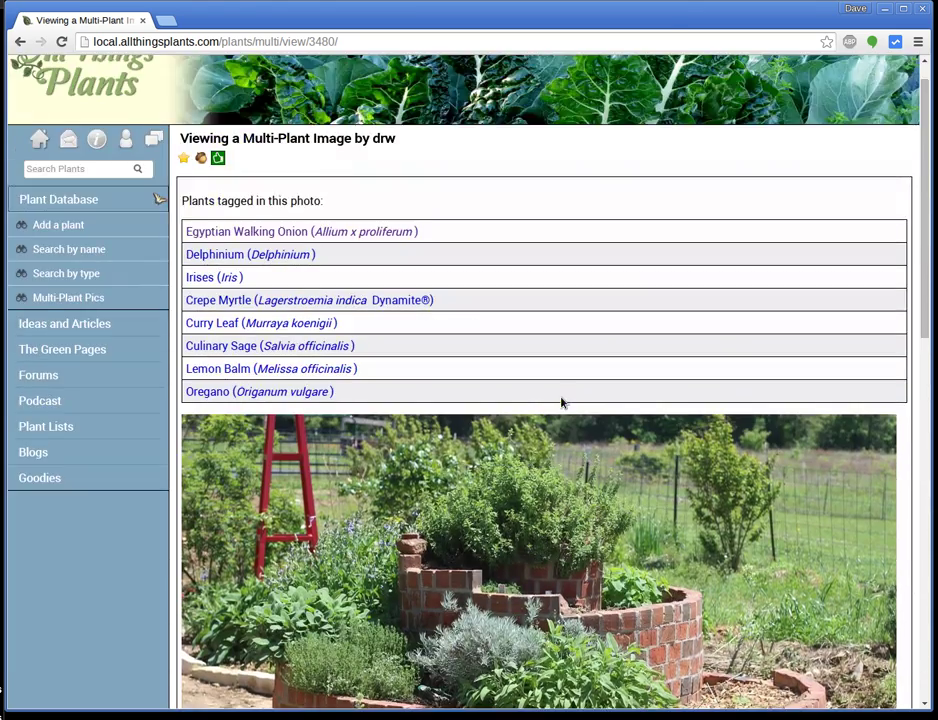
scroll(561, 402, down, 6)
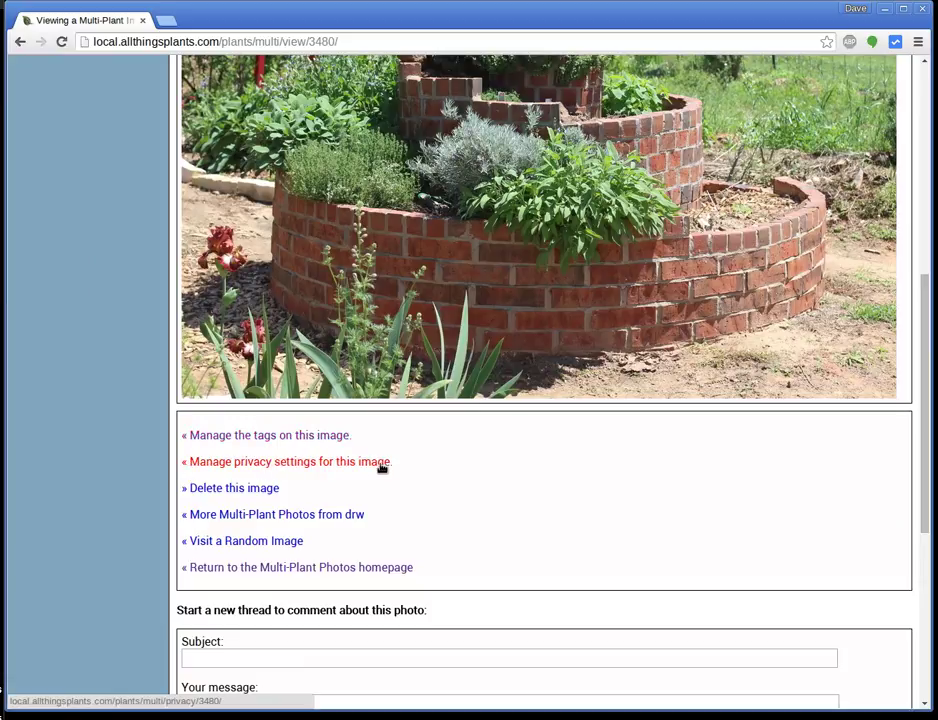
click(339, 464)
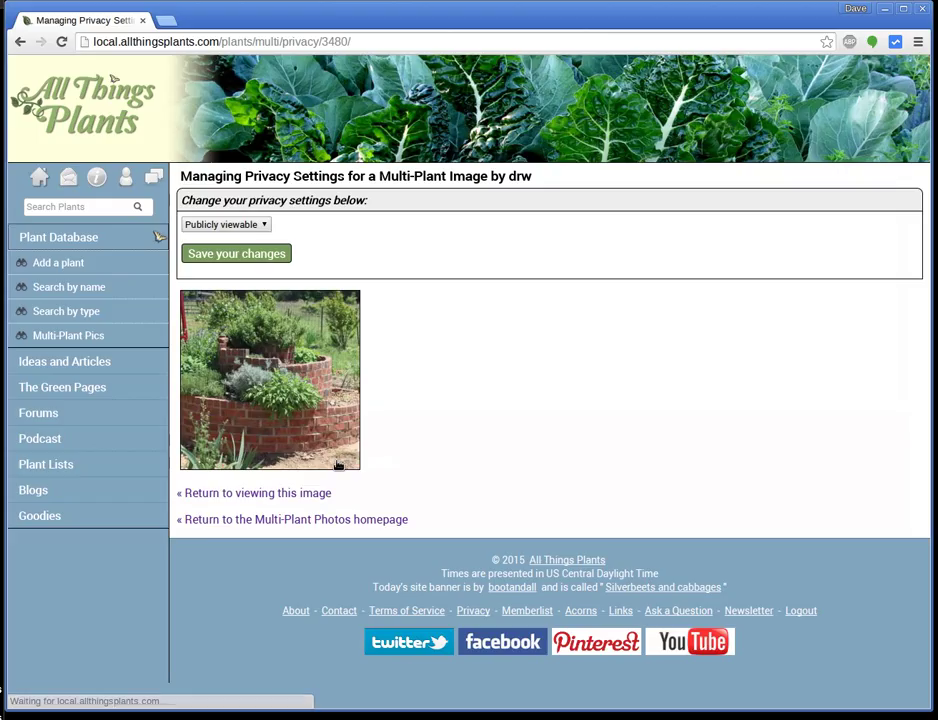
click(228, 225)
click(218, 253)
click(222, 225)
click(215, 241)
Step: Save the privacy setting and return to the photo's view page
click(245, 253)
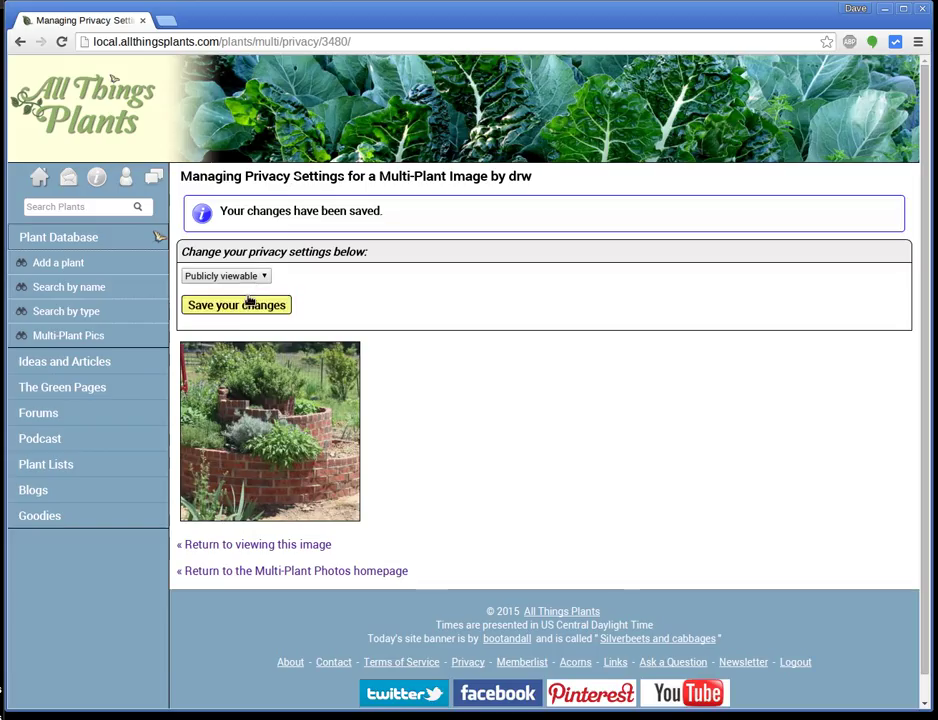
click(260, 545)
scroll(458, 397, down, 3)
scroll(458, 397, down, 3)
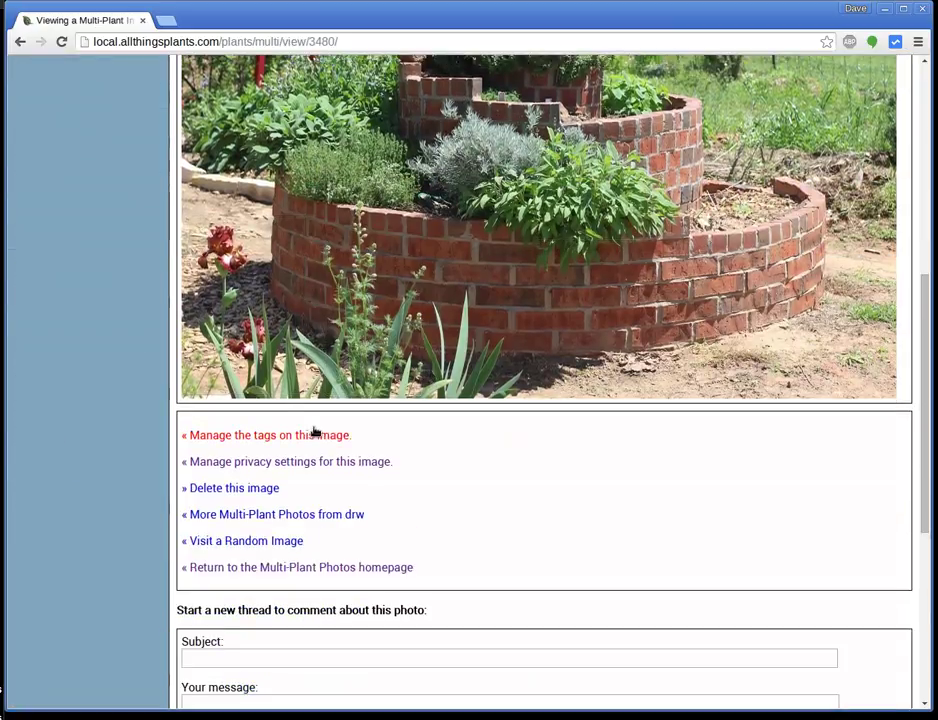
scroll(314, 433, down, 1)
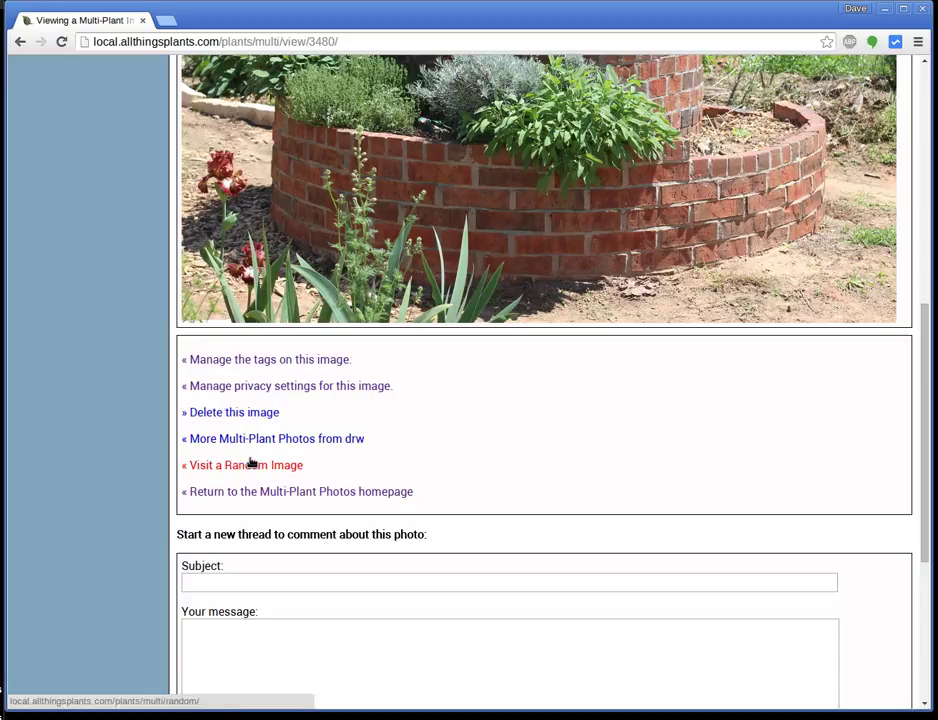
scroll(212, 400, up, 3)
scroll(212, 400, up, 3)
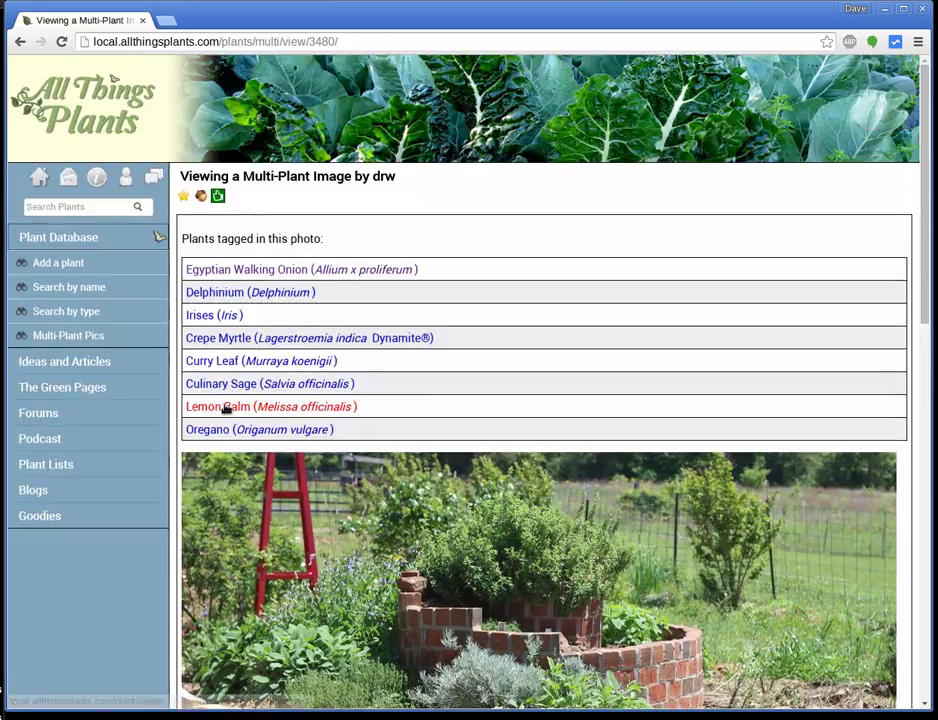
click(124, 178)
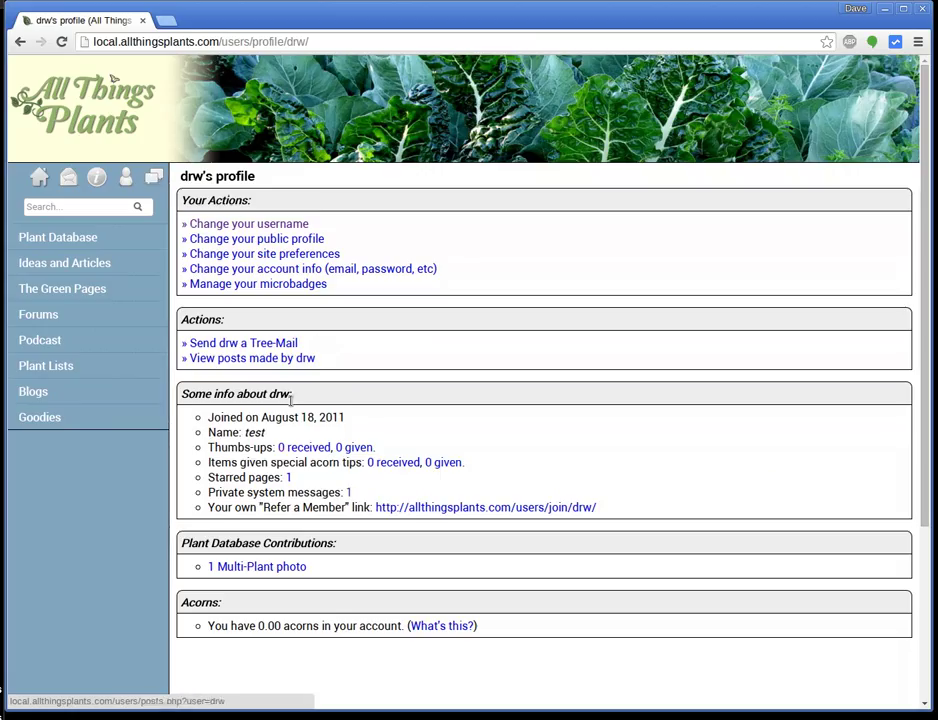
scroll(207, 341, down, 3)
drag(197, 395, 360, 412)
click(288, 403)
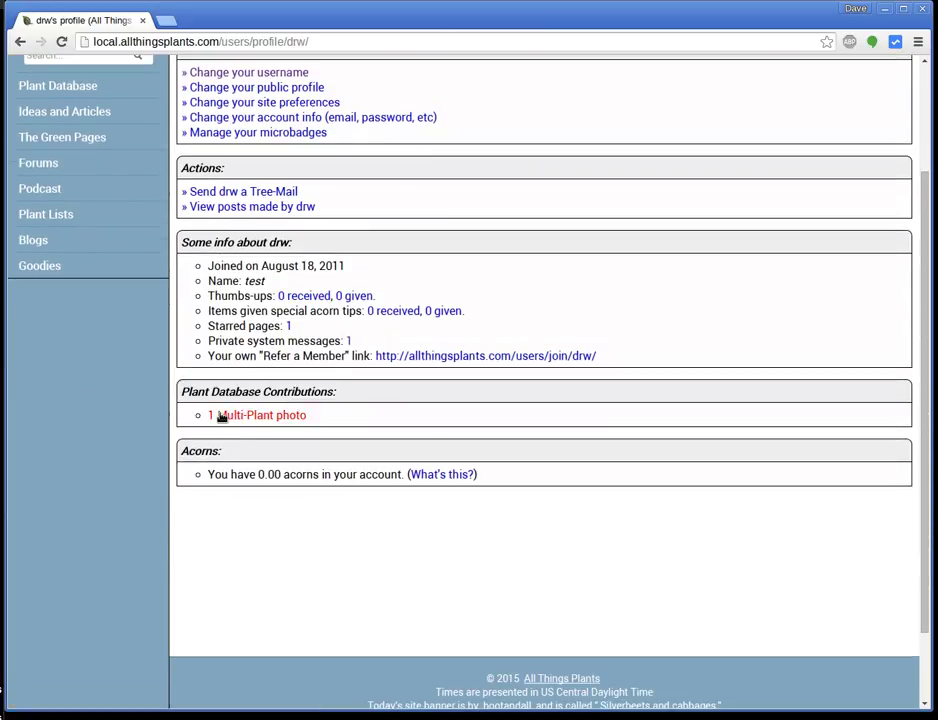
click(269, 416)
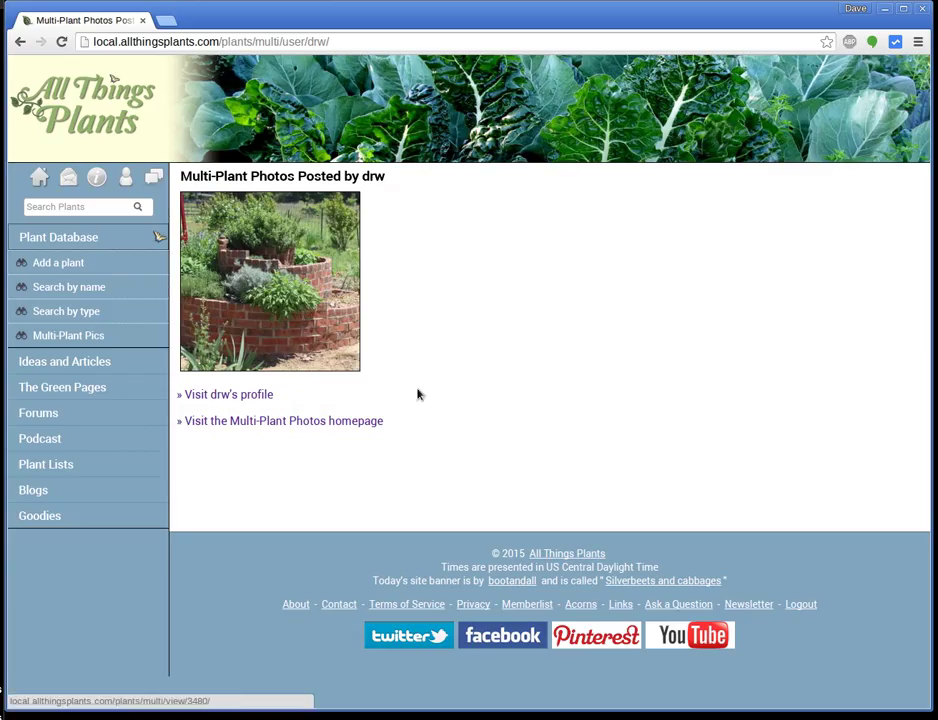
click(304, 298)
scroll(552, 413, down, 4)
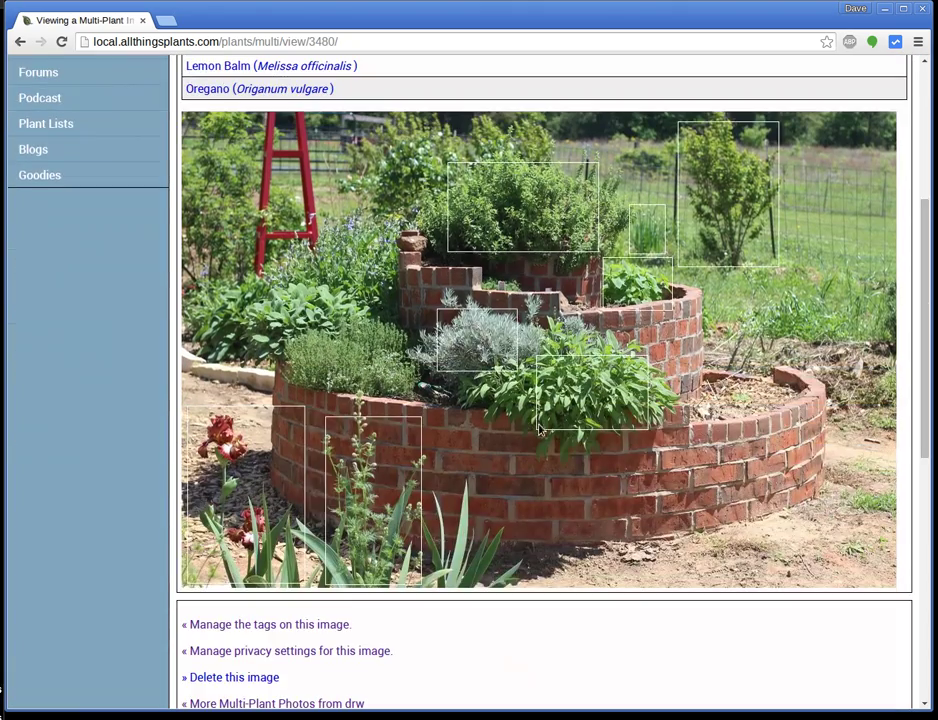
Step: Open the Tagging an Image page for the herb-garden photo, showing its eight tag boxes
scroll(356, 496, down, 3)
scroll(393, 493, up, 3)
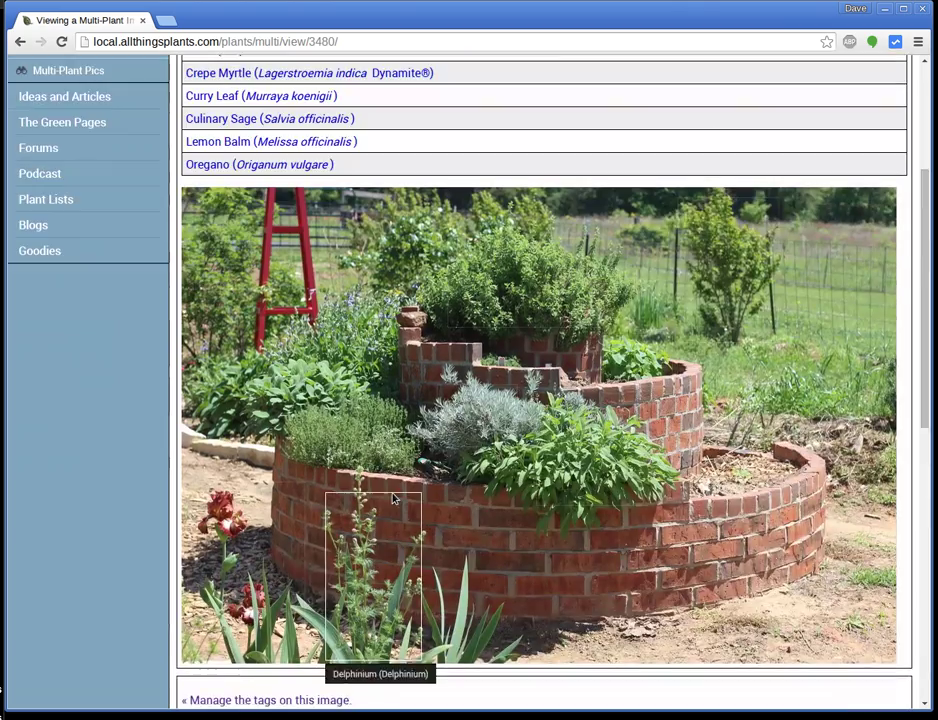
scroll(456, 420, down, 3)
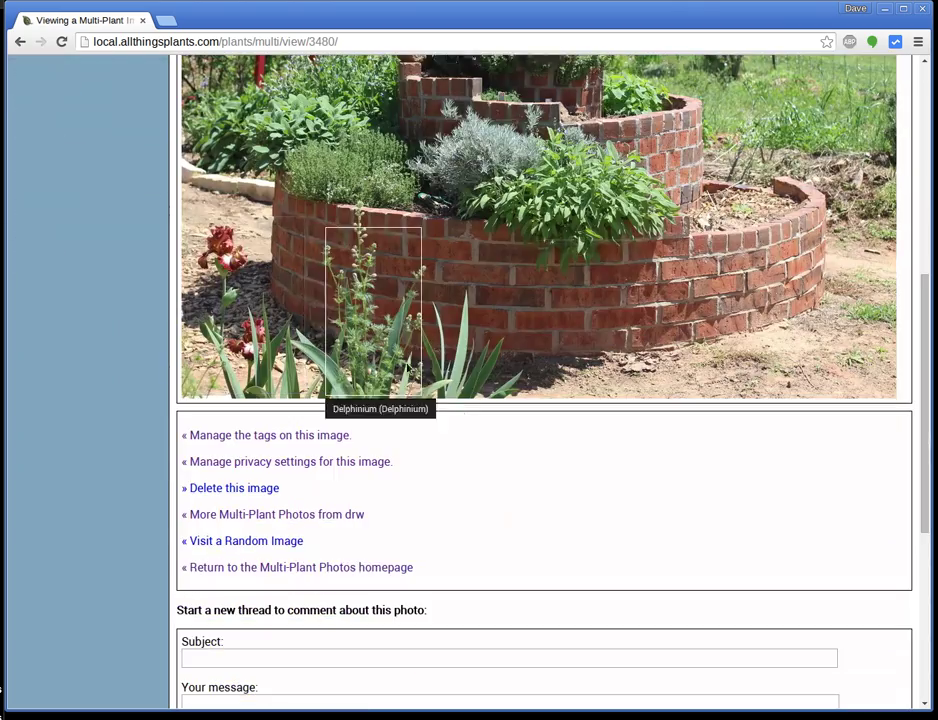
scroll(432, 356, up, 3)
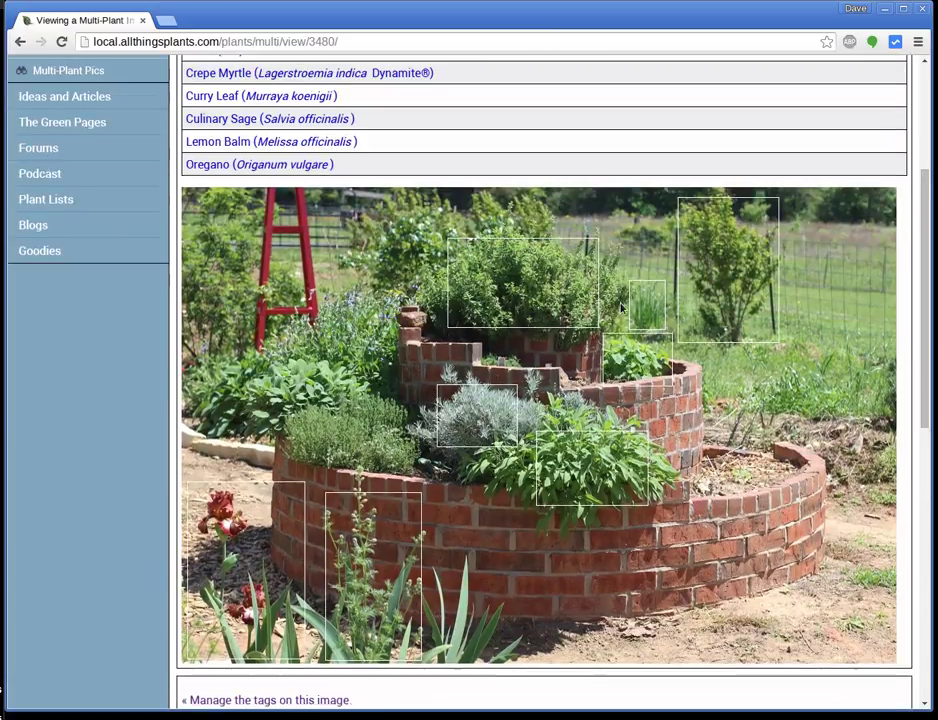
scroll(404, 513, down, 3)
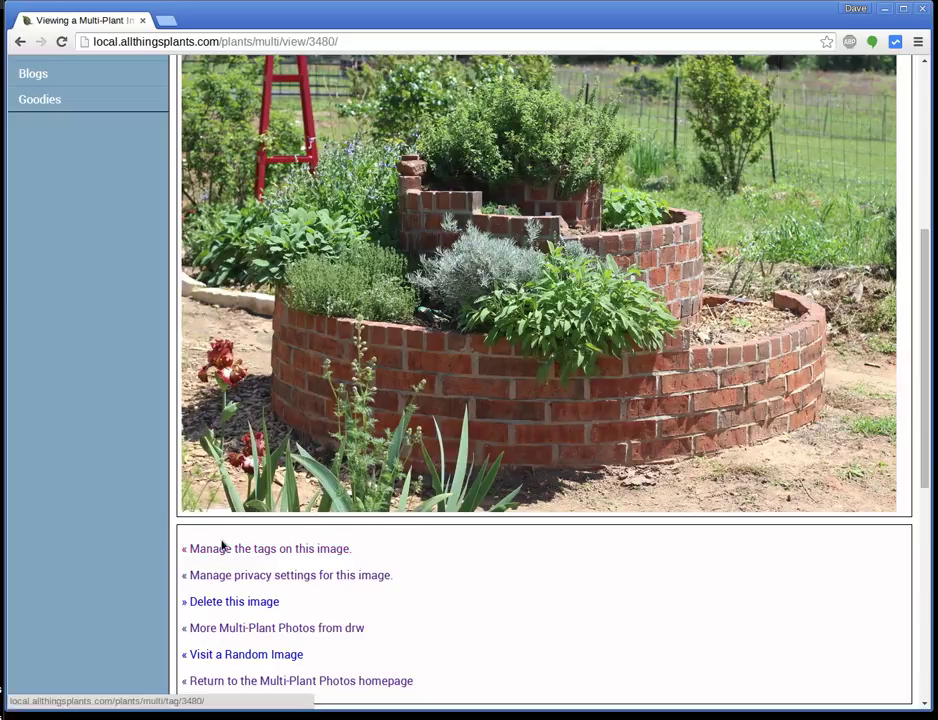
click(277, 551)
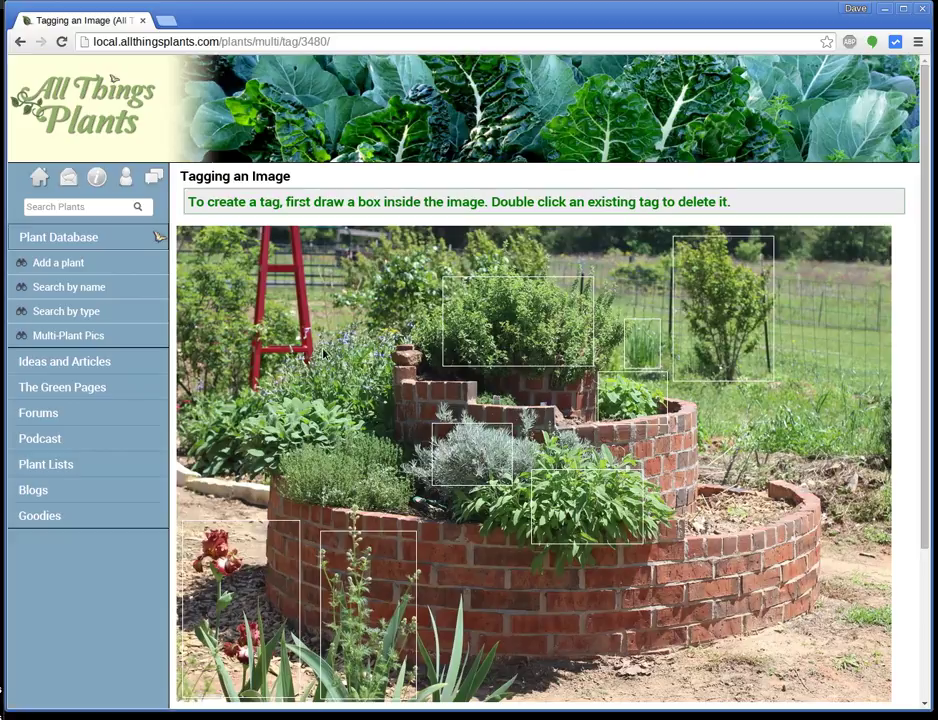
Step: Box the left leafy patch and add a Thistle (Cirsium) tag to it
drag(246, 397, 405, 496)
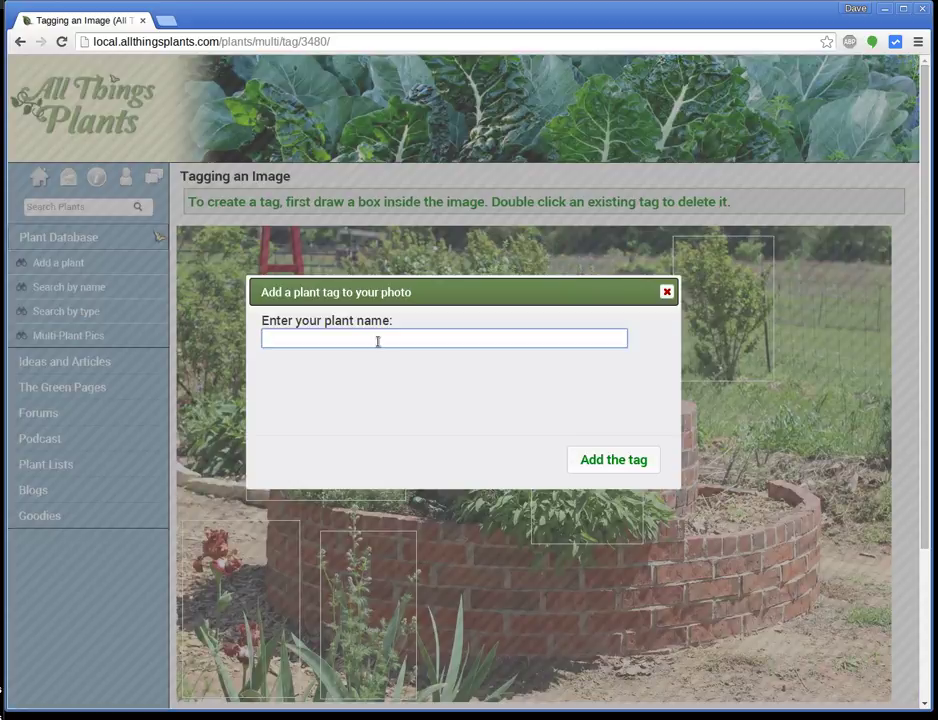
text(thistle)
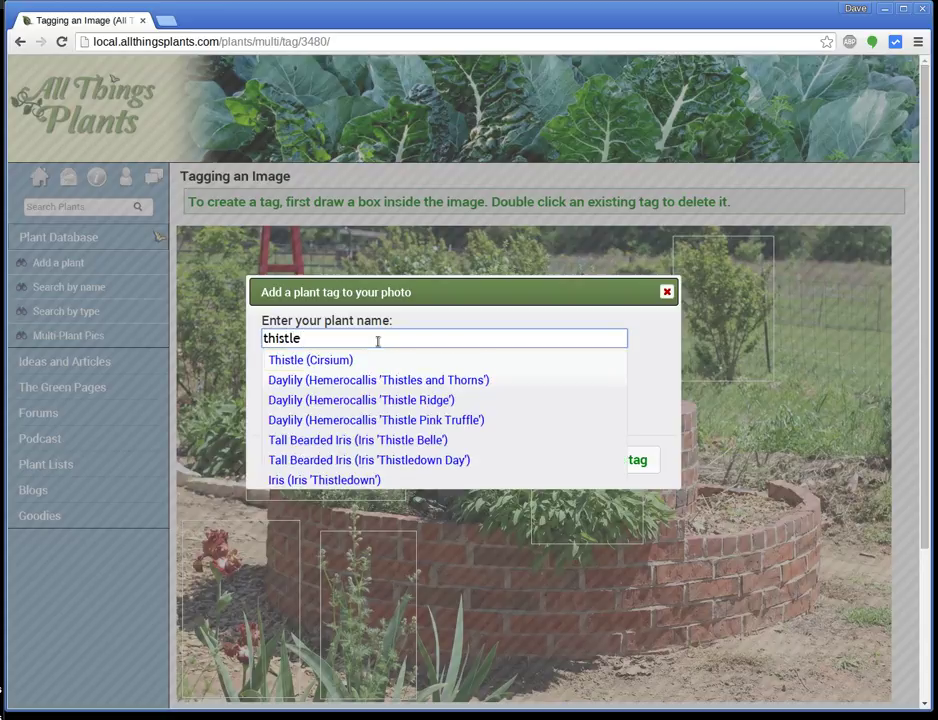
click(339, 362)
click(588, 455)
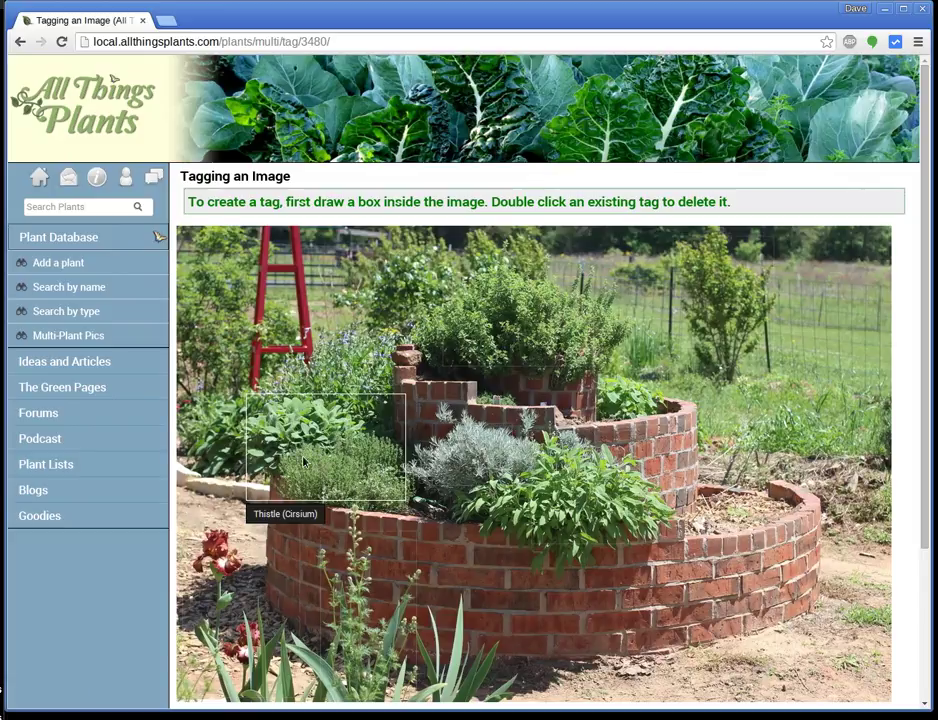
drag(490, 202, 740, 205)
click(740, 205)
Step: Delete the Thistle (Cirsium) tag box, confirm, and reload the tagging page
double_click(284, 452)
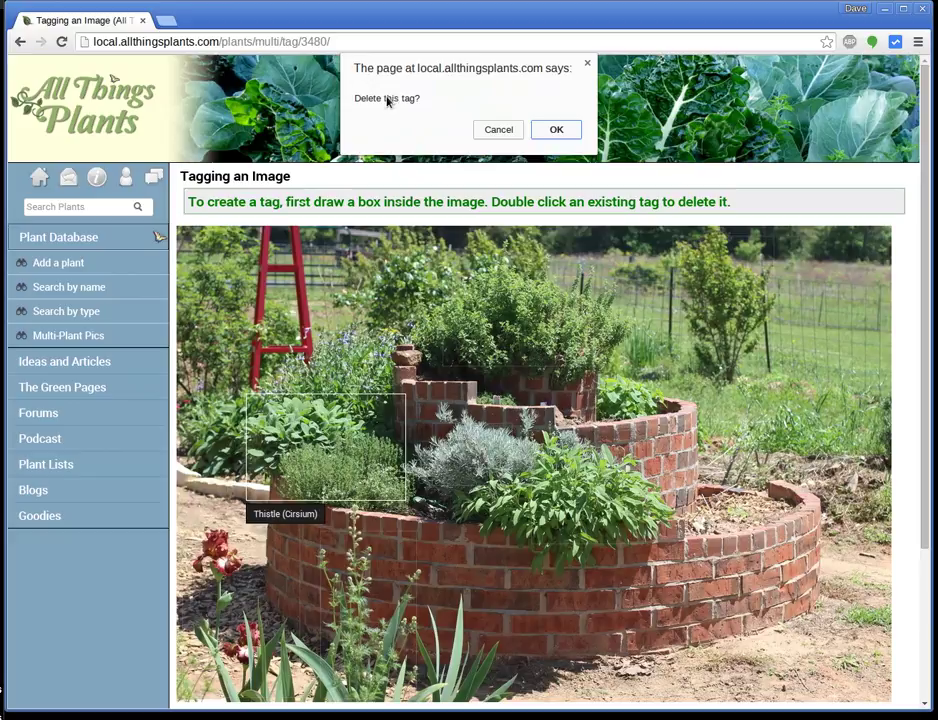
click(548, 129)
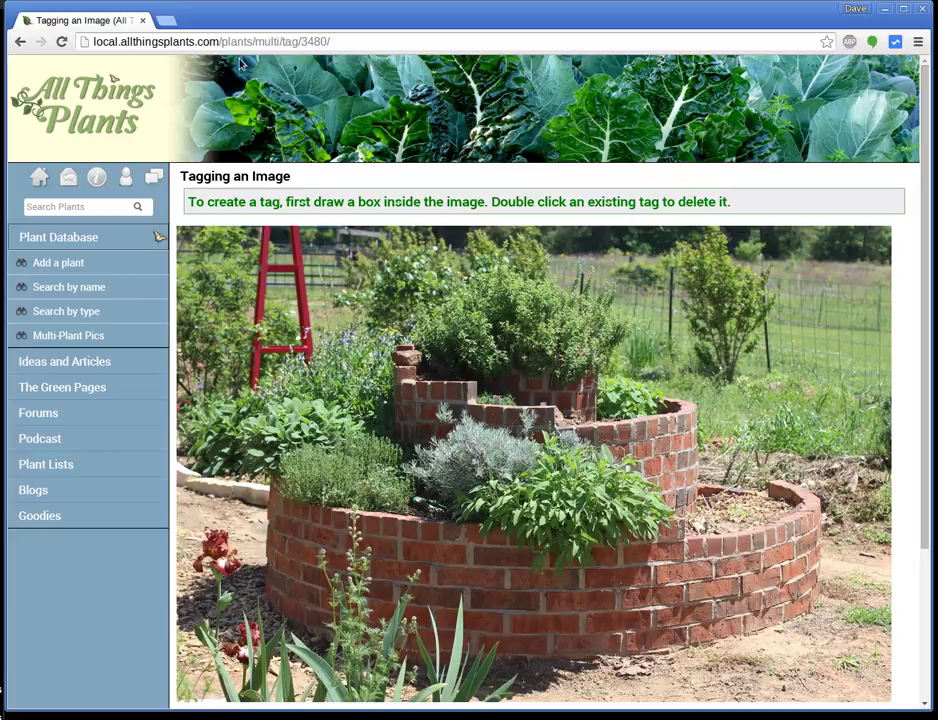
click(62, 42)
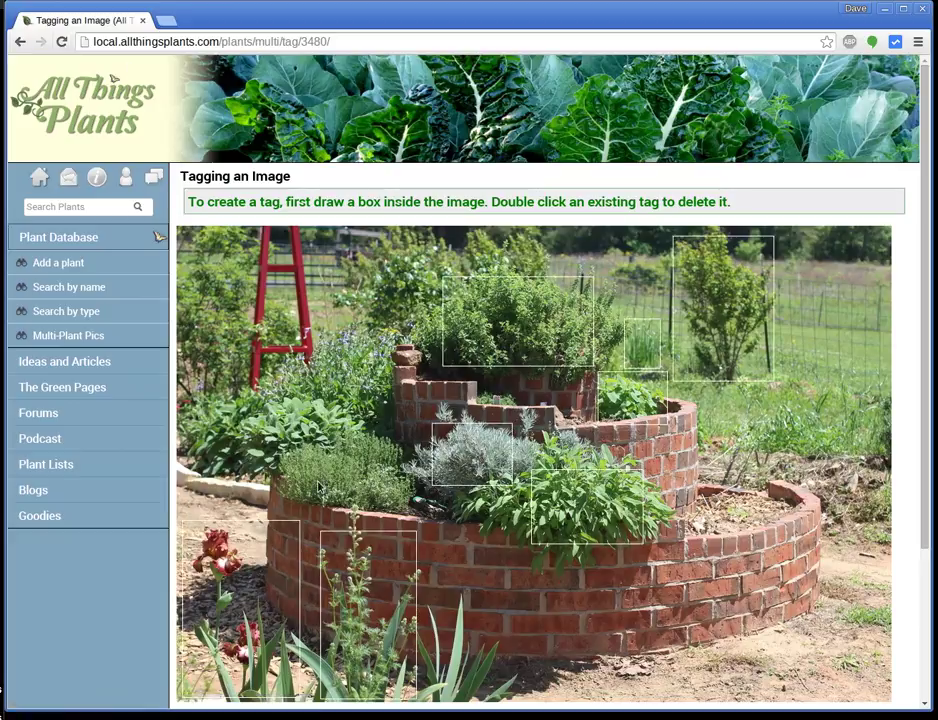